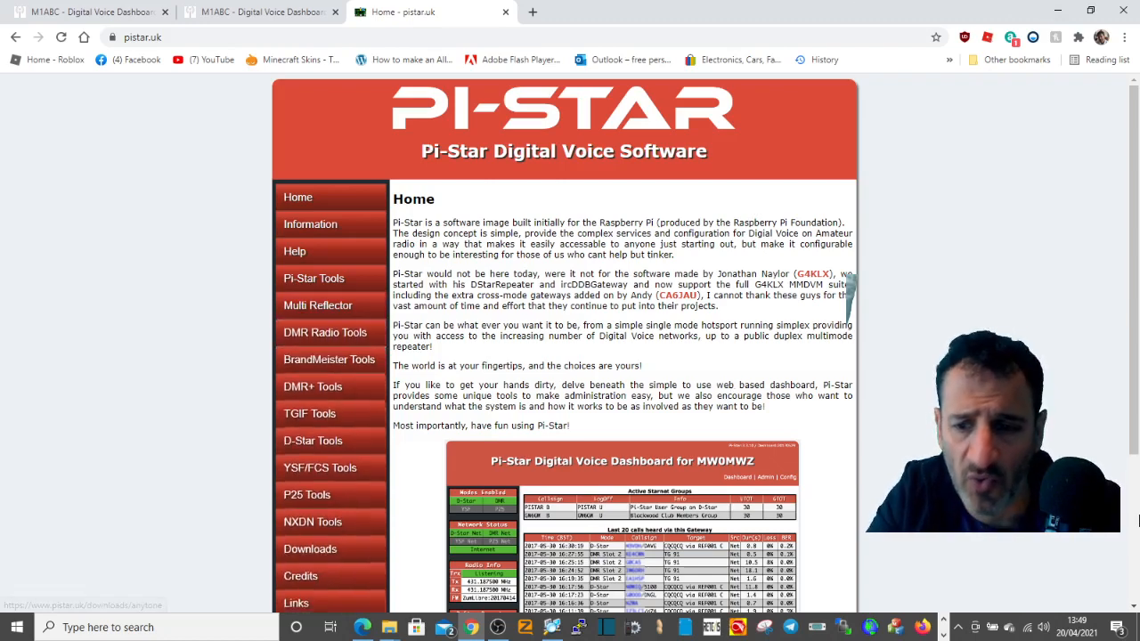
# Step: Download the Raspberry Pi image Pi-Star_RPi_V4.1.4_08-Feb-2021.zip from the Pi-Star downloads page
pyautogui.click(1134, 606)
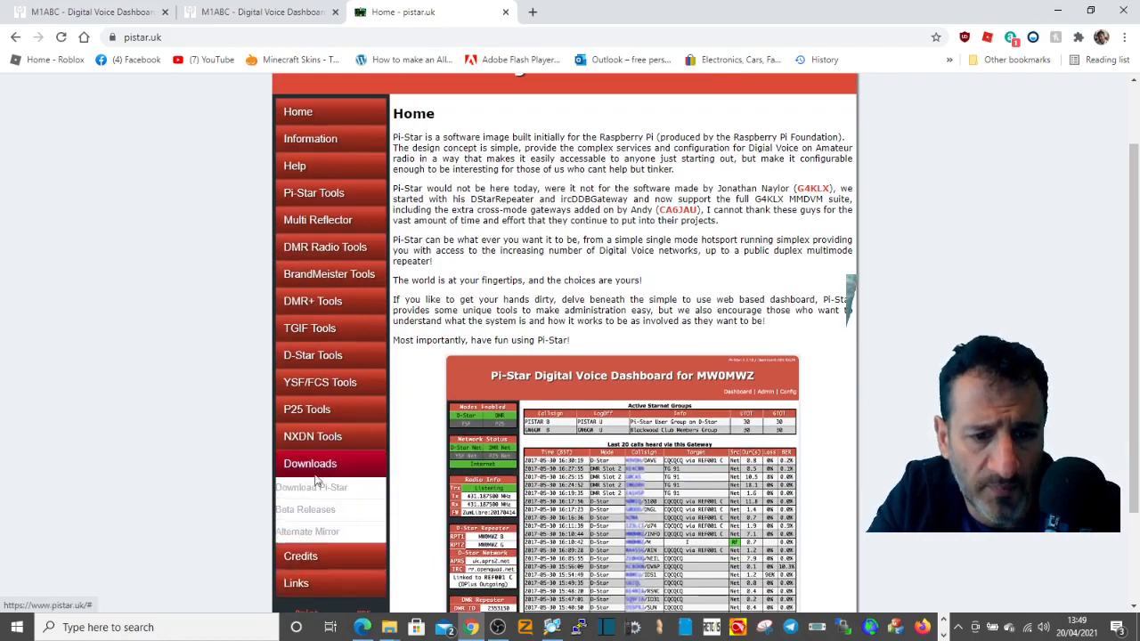
pyautogui.click(314, 488)
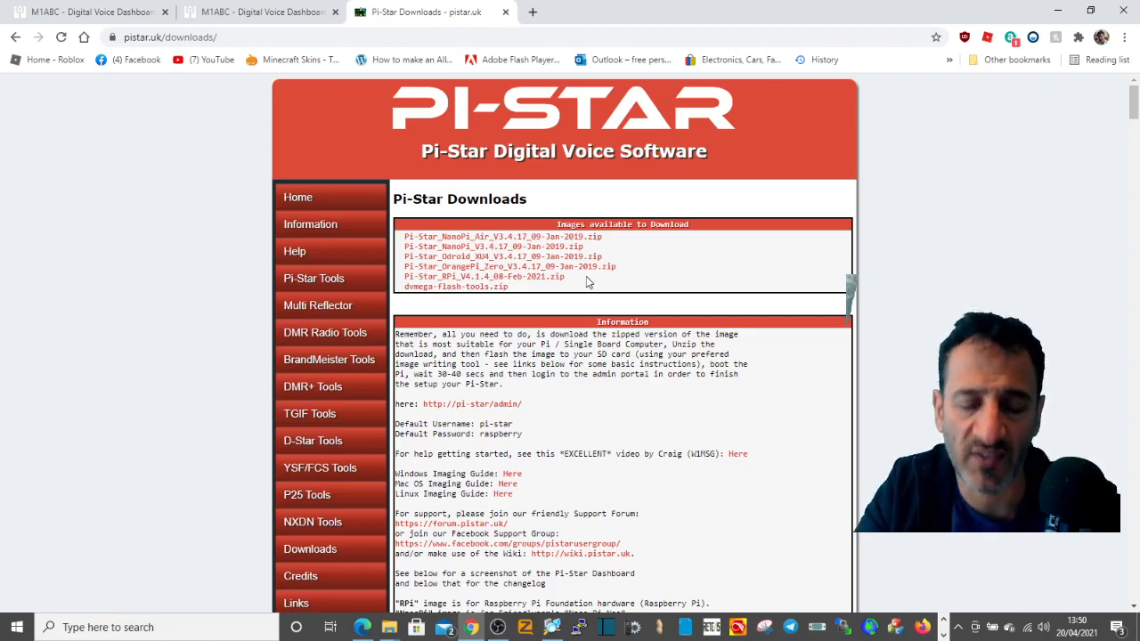
pyautogui.click(535, 278)
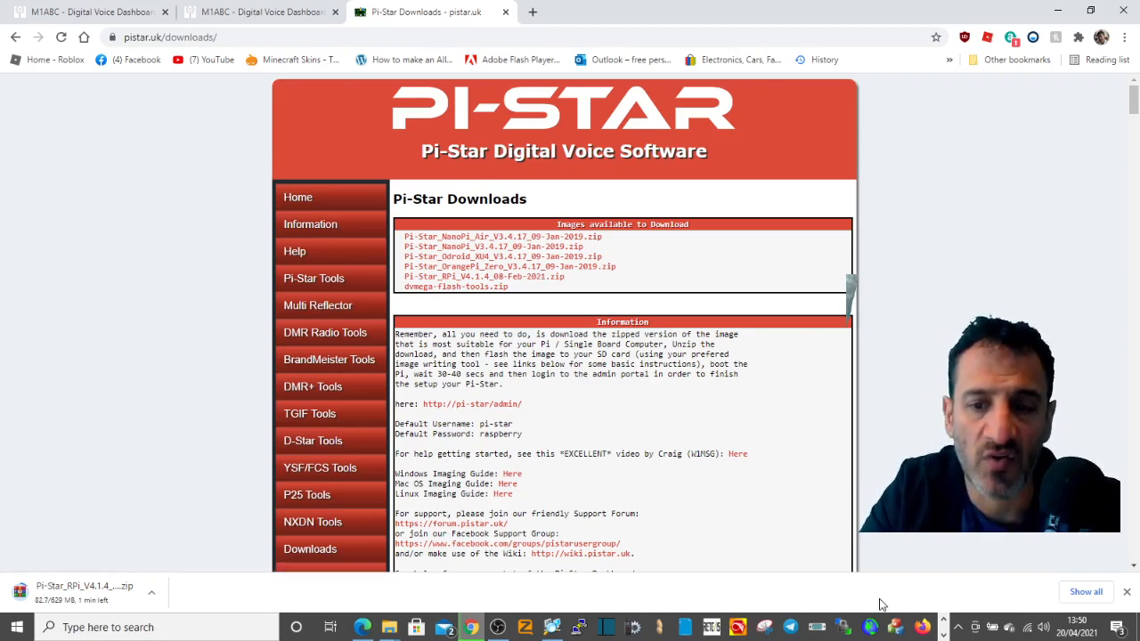
# Step: Search the web for BALENA ETCHER in a new browser tab and open the balenaEtcher website from the results
pyautogui.click(533, 12)
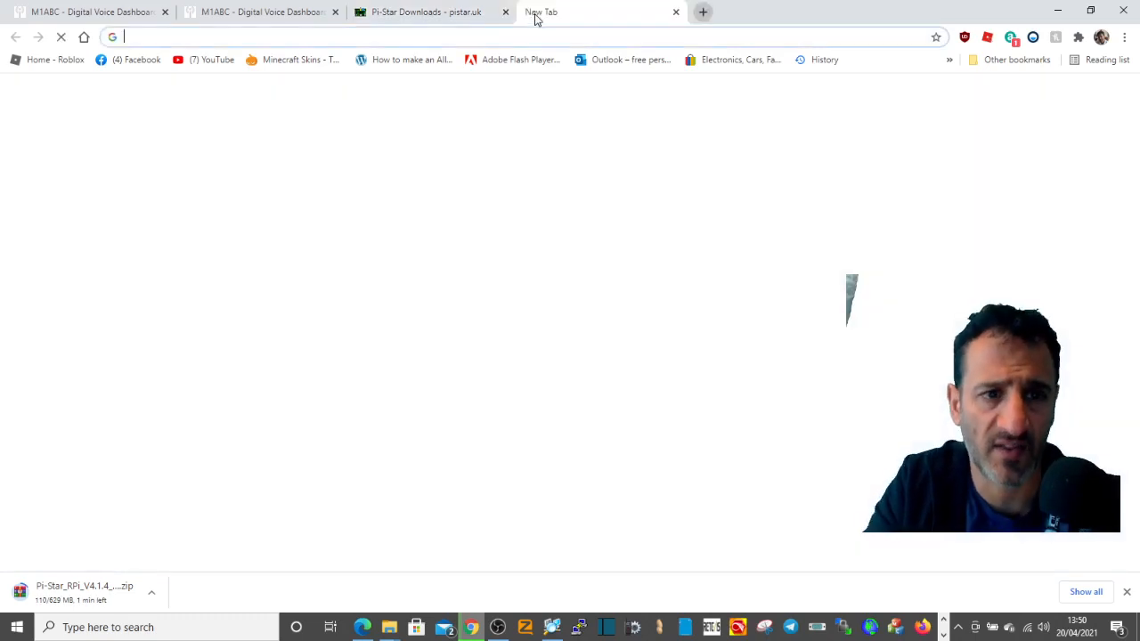
pyautogui.write('BALEN')
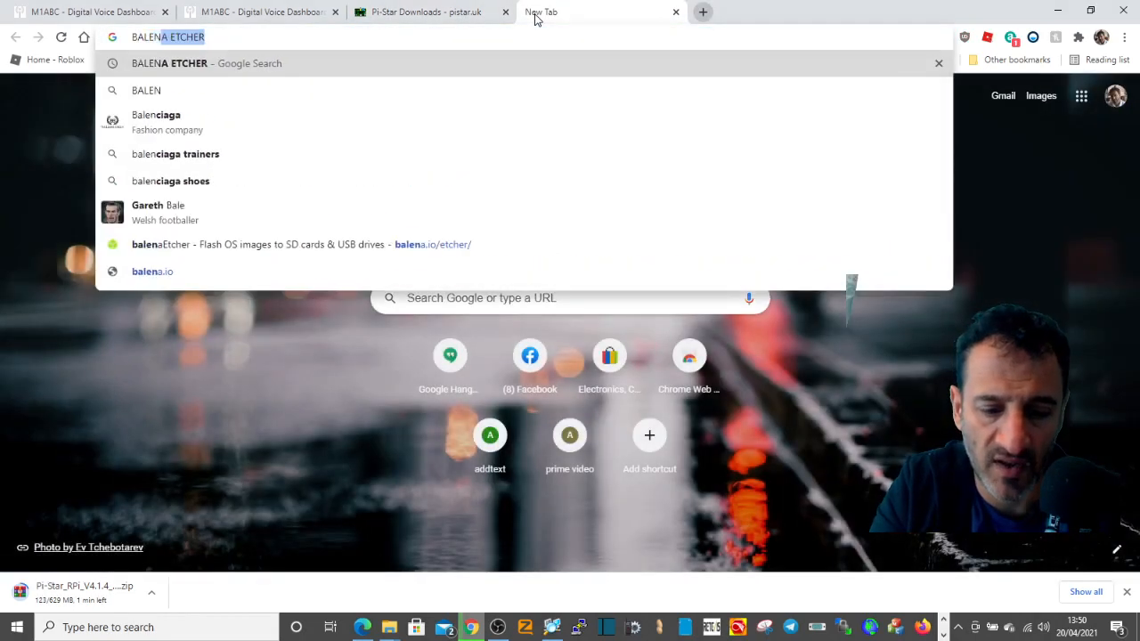
pyautogui.write('A ETCHER')
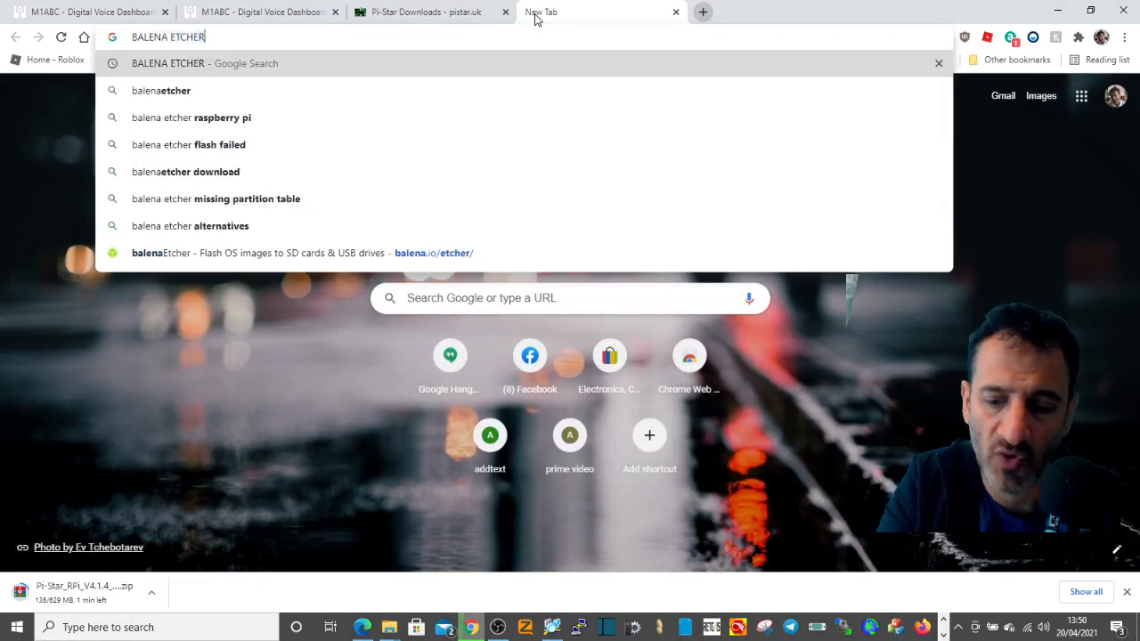
pyautogui.press('Return')
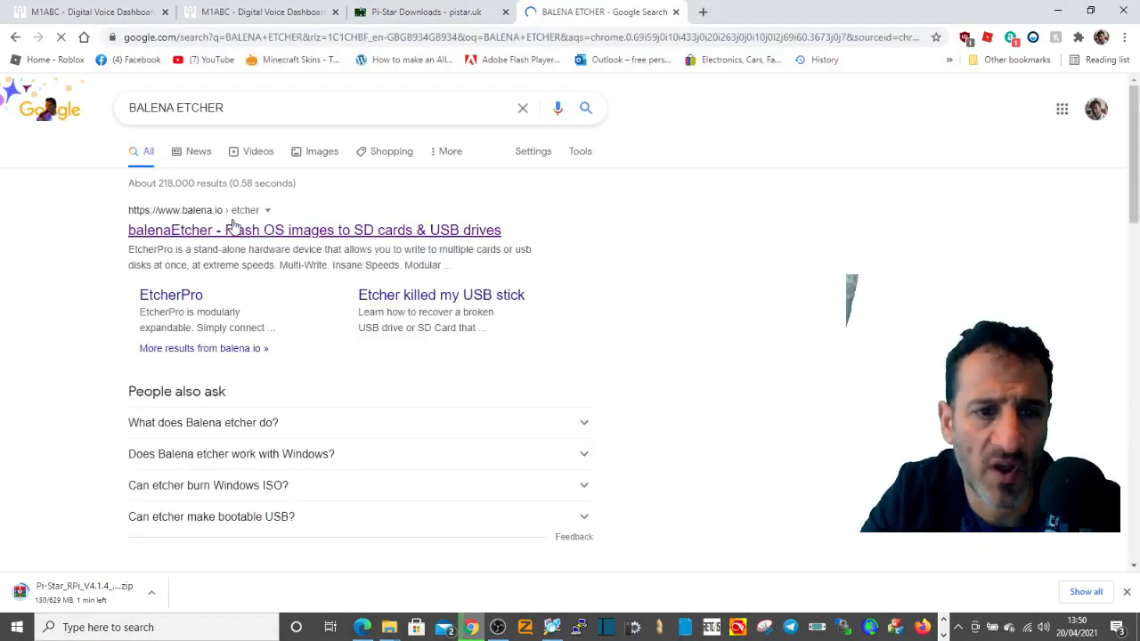
pyautogui.click(249, 232)
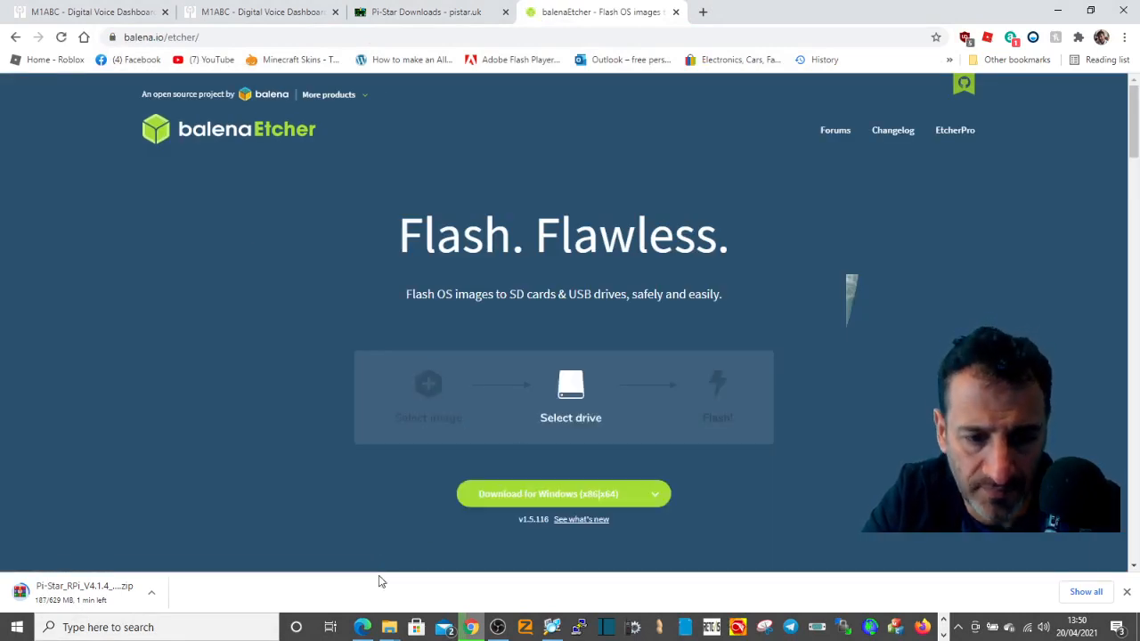
# Step: Switch to the Etcher application and load the Pi-Star_RPi_V4.1.4_08-Feb-2021 image from the PISTAR folder for flashing
pyautogui.click(943, 635)
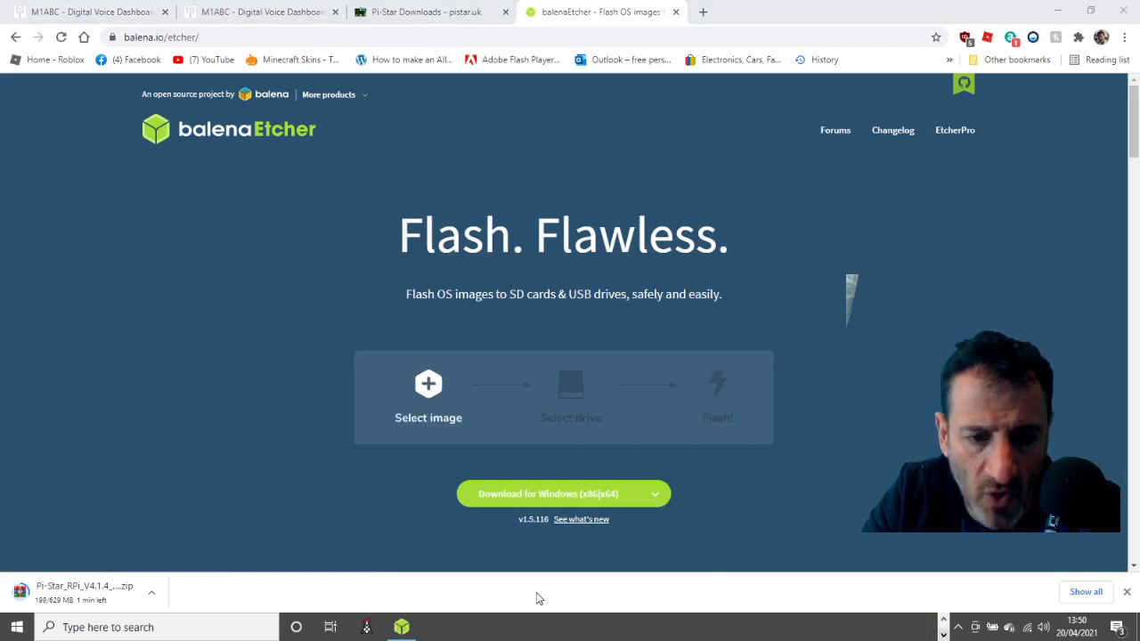
pyautogui.click(405, 628)
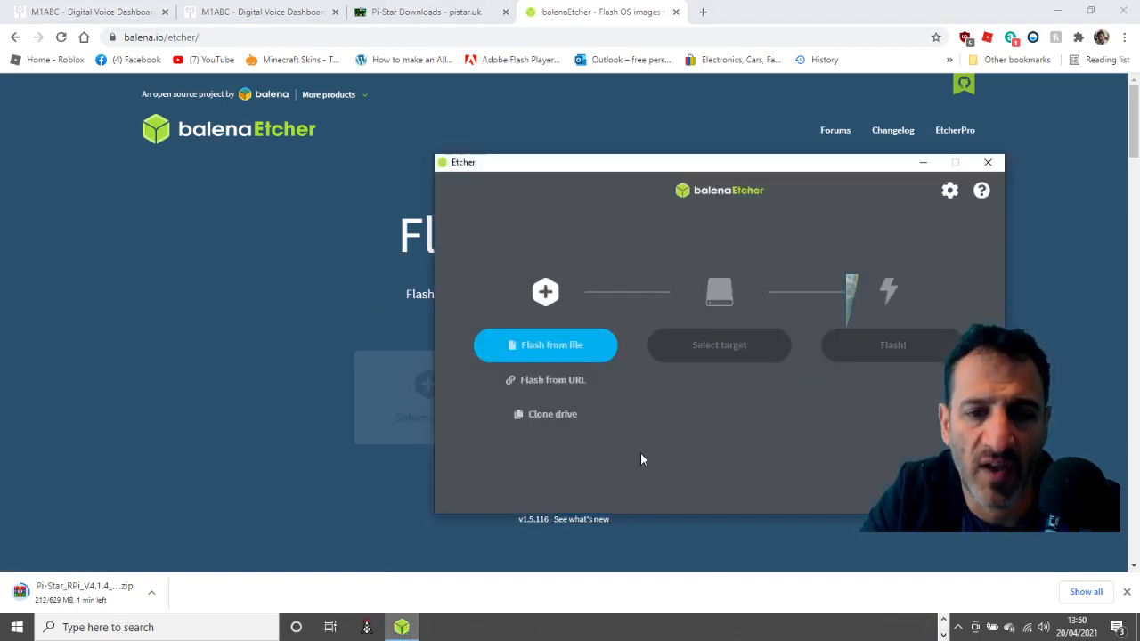
pyautogui.click(548, 351)
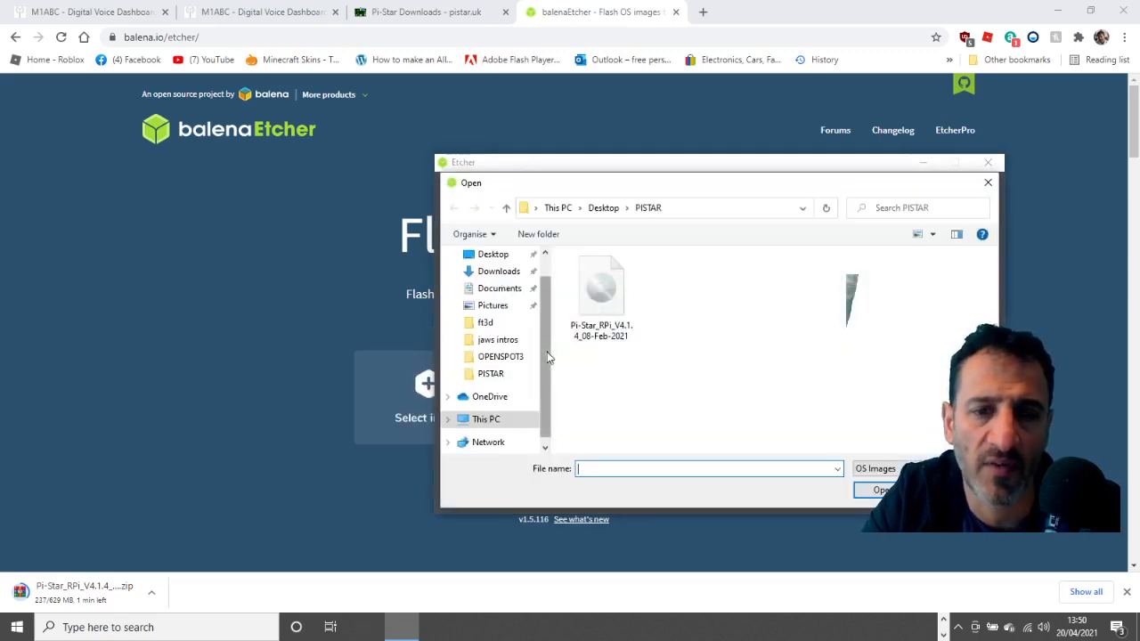
pyautogui.doubleClick(595, 290)
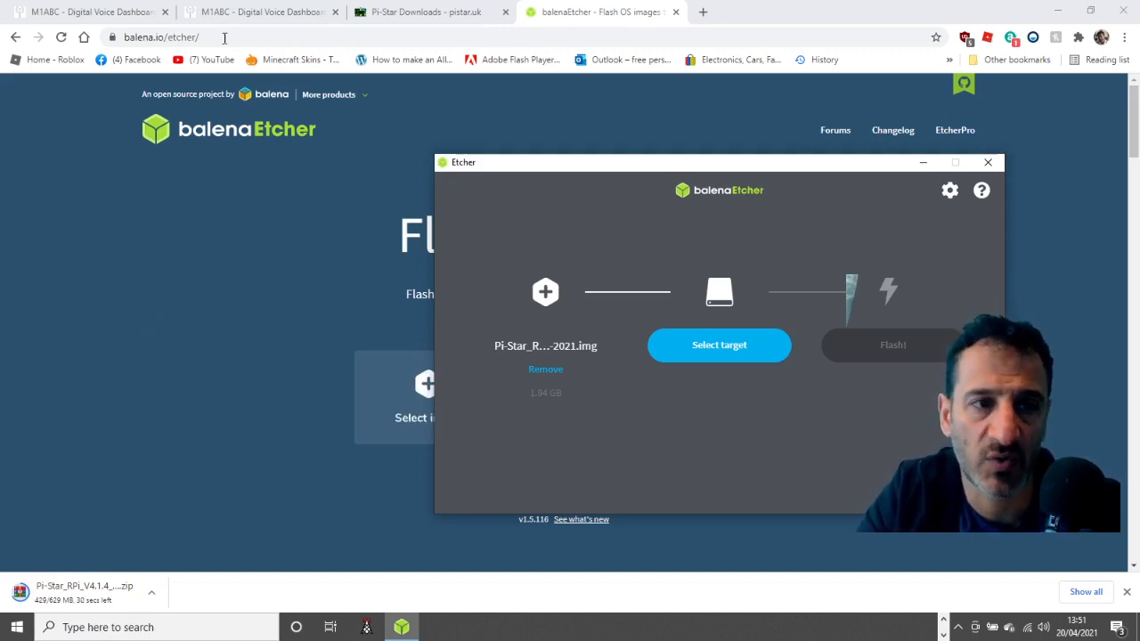
# Step: Generate the wireless config file with the Pi-Star WiFi Builder in the browser, using SSID DDDD and entering the network's PSK
pyautogui.click(382, 12)
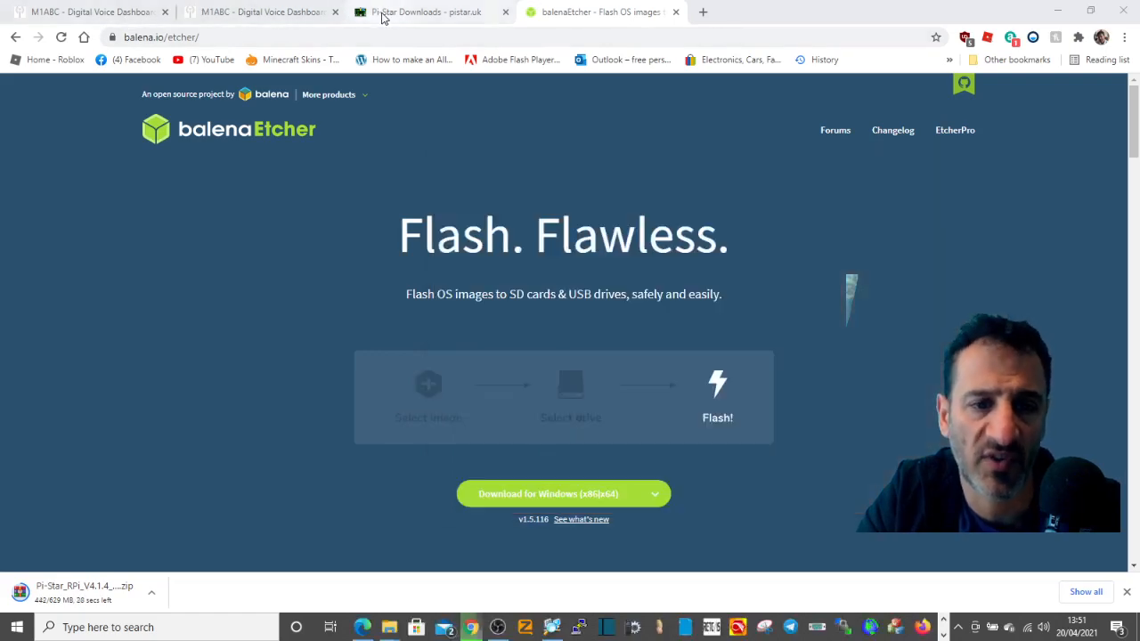
pyautogui.moveTo(313, 278)
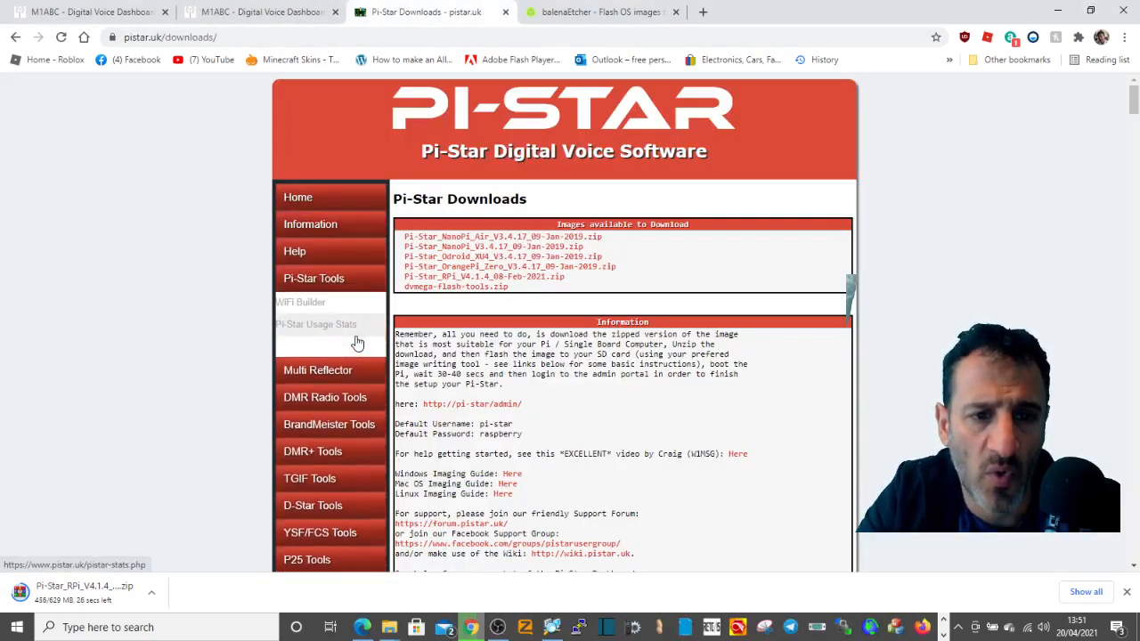
pyautogui.click(313, 307)
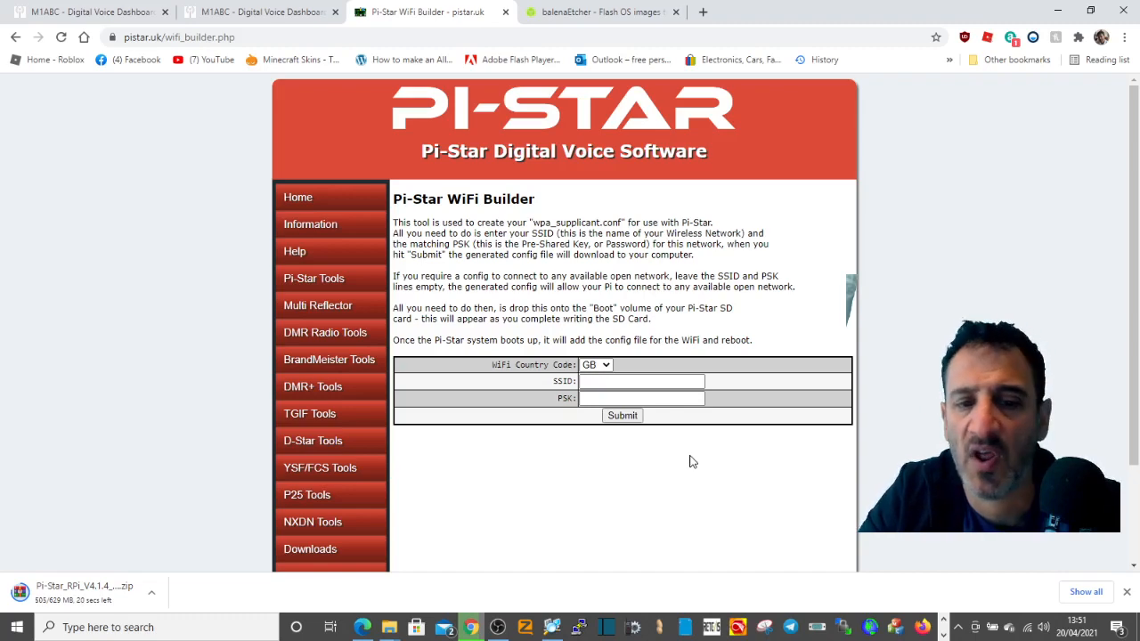
pyautogui.click(609, 381)
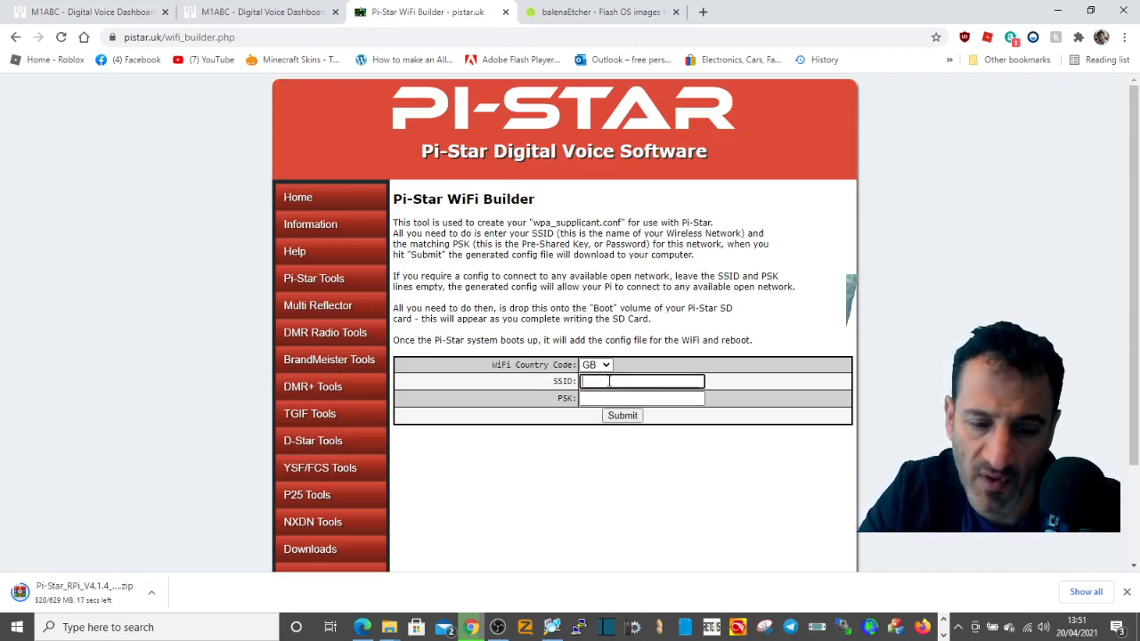
pyautogui.write('DDDD')
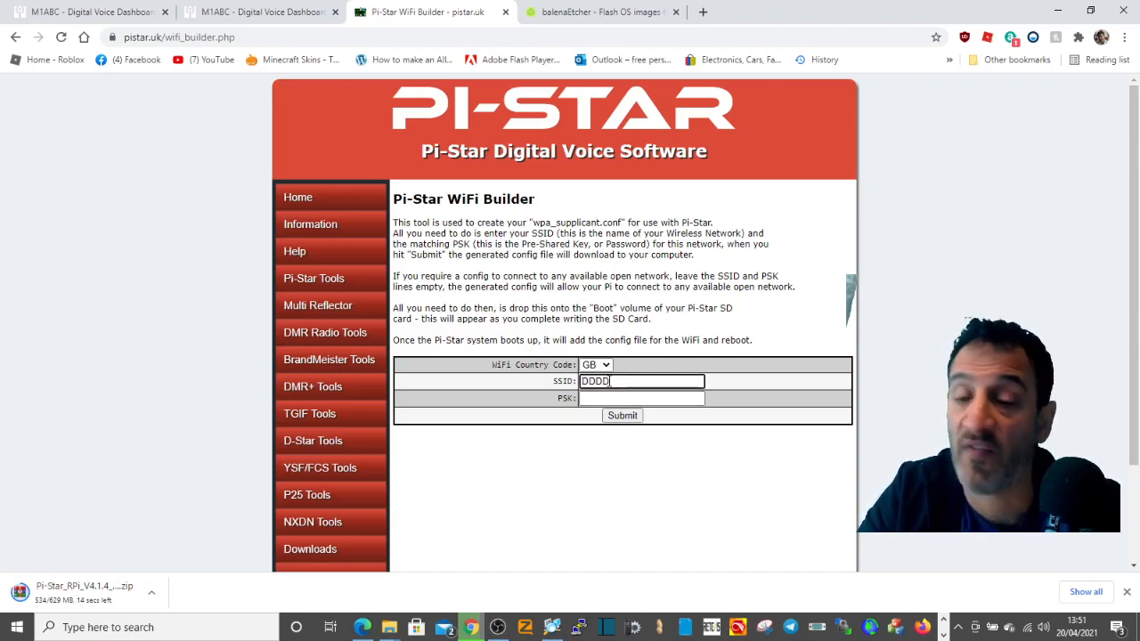
pyautogui.click(596, 398)
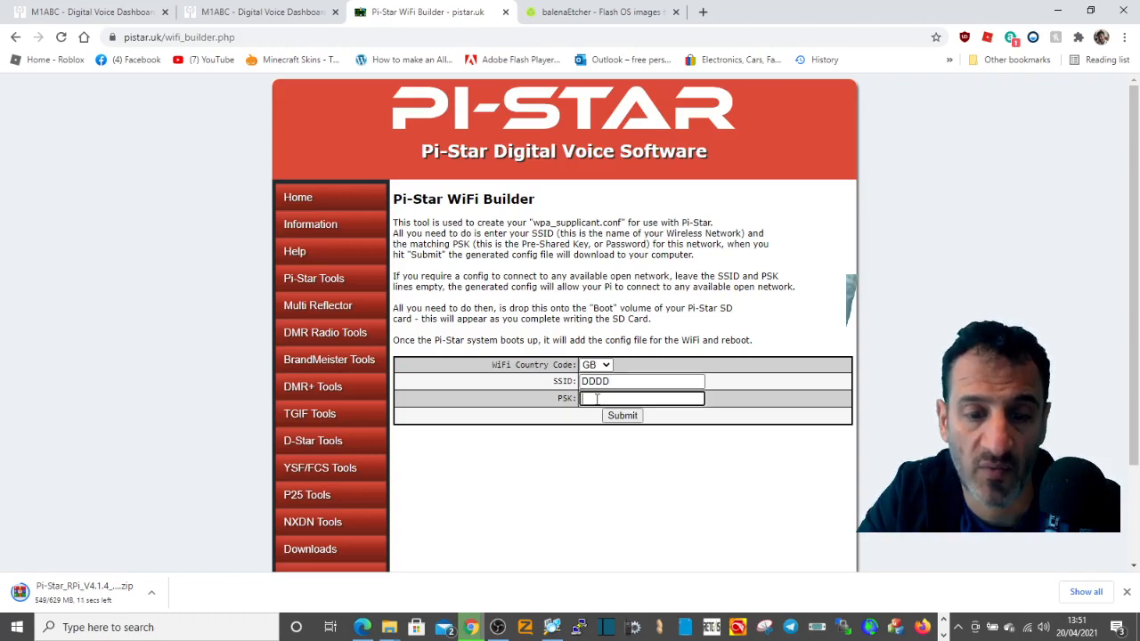
pyautogui.write('DDD')
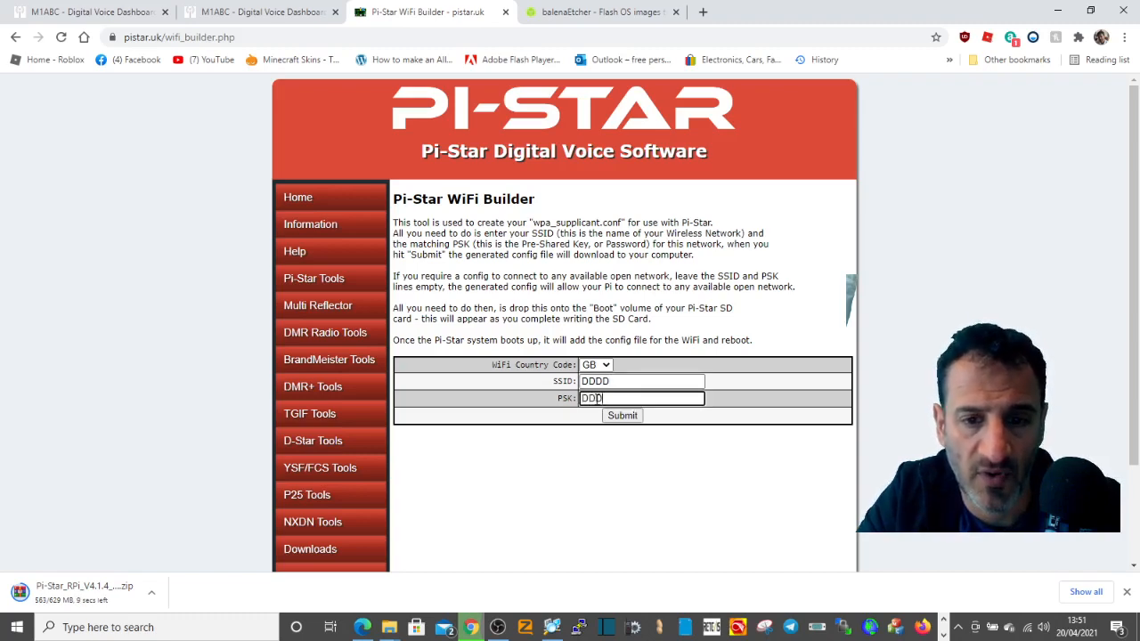
pyautogui.click(622, 416)
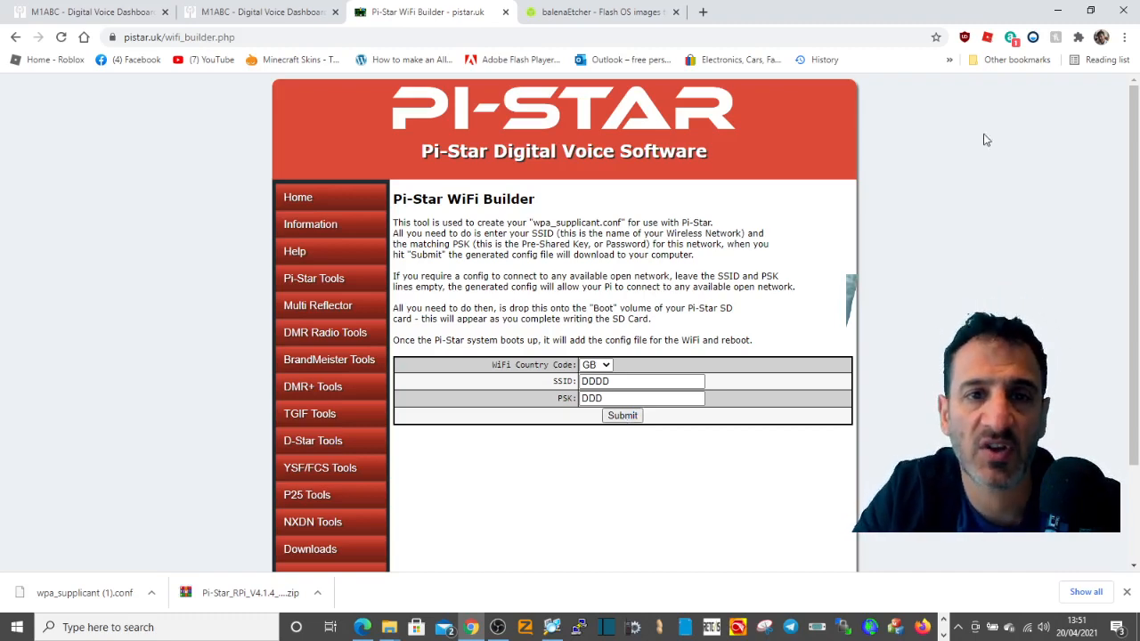
# Step: Open a blank browser tab for entering a web address
pyautogui.click(278, 13)
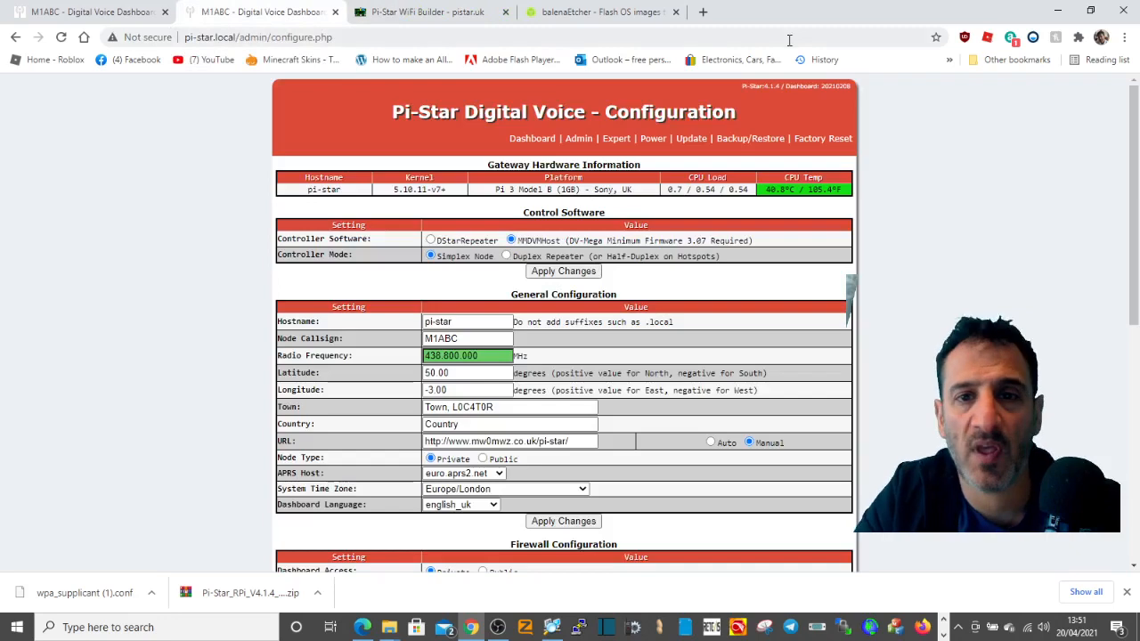
pyautogui.click(703, 12)
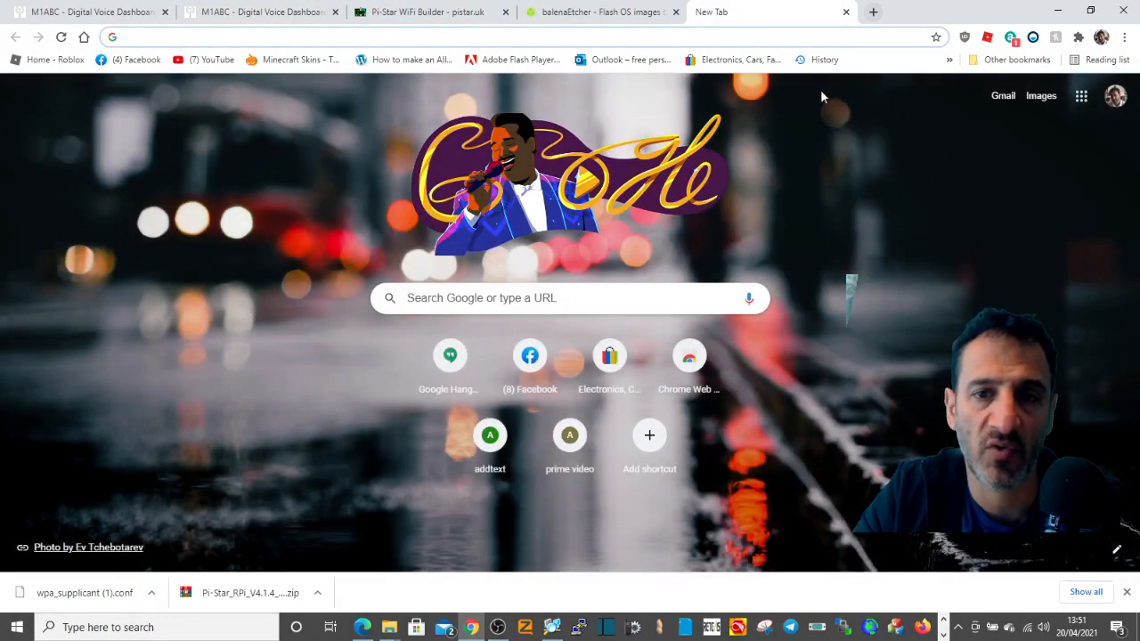
pyautogui.click(369, 42)
pyautogui.write('P')
pyautogui.press('BackSpace')
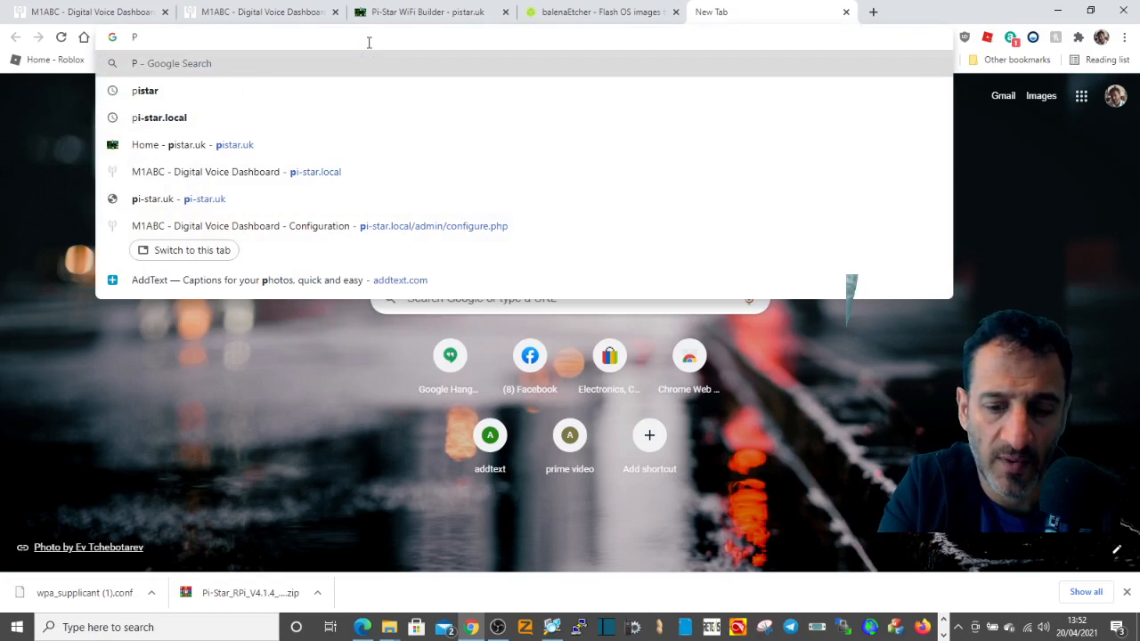
pyautogui.write('pi')
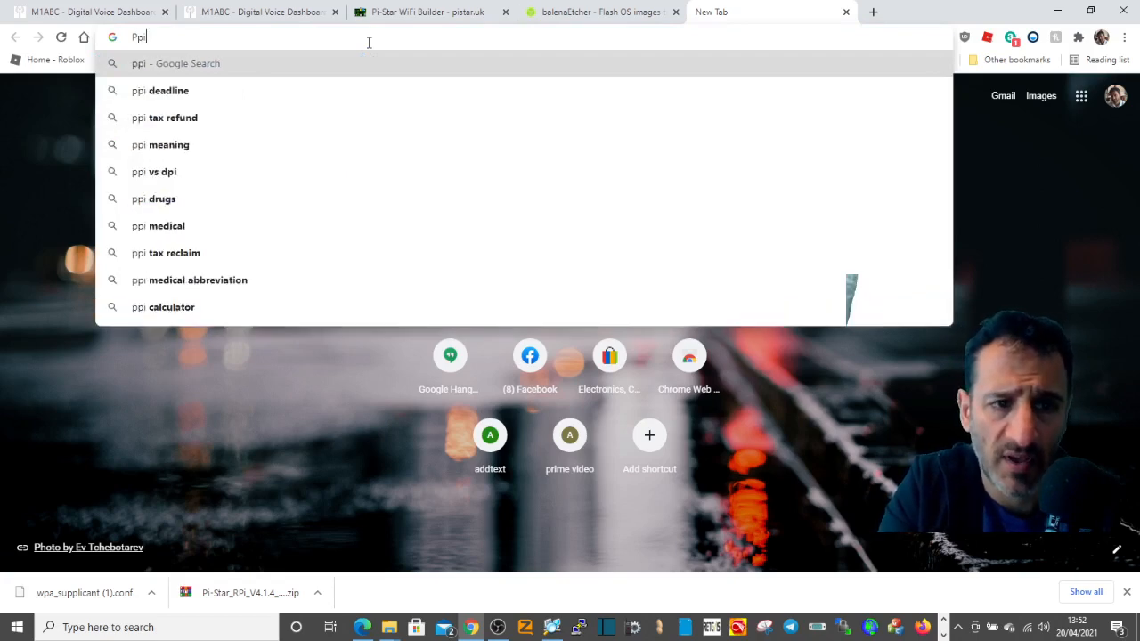
pyautogui.press('BackSpace')
pyautogui.press('BackSpace')
pyautogui.press('BackSpace')
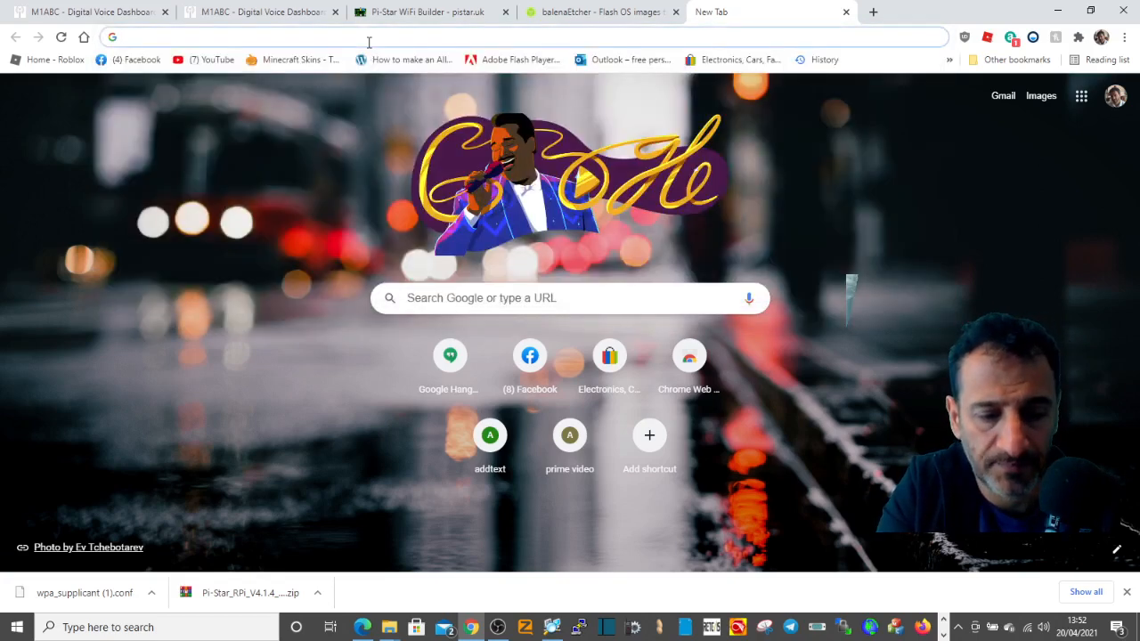
# Step: Go to the hotspot's local address pi-star.local/ in the blank tab
pyautogui.write('pi')
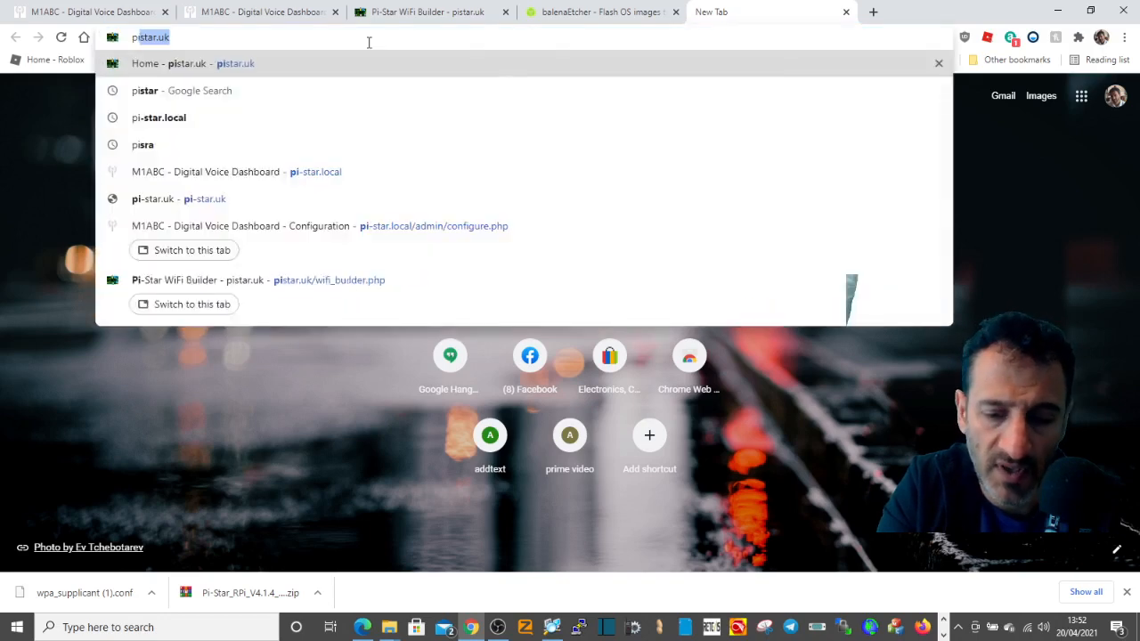
pyautogui.write('-')
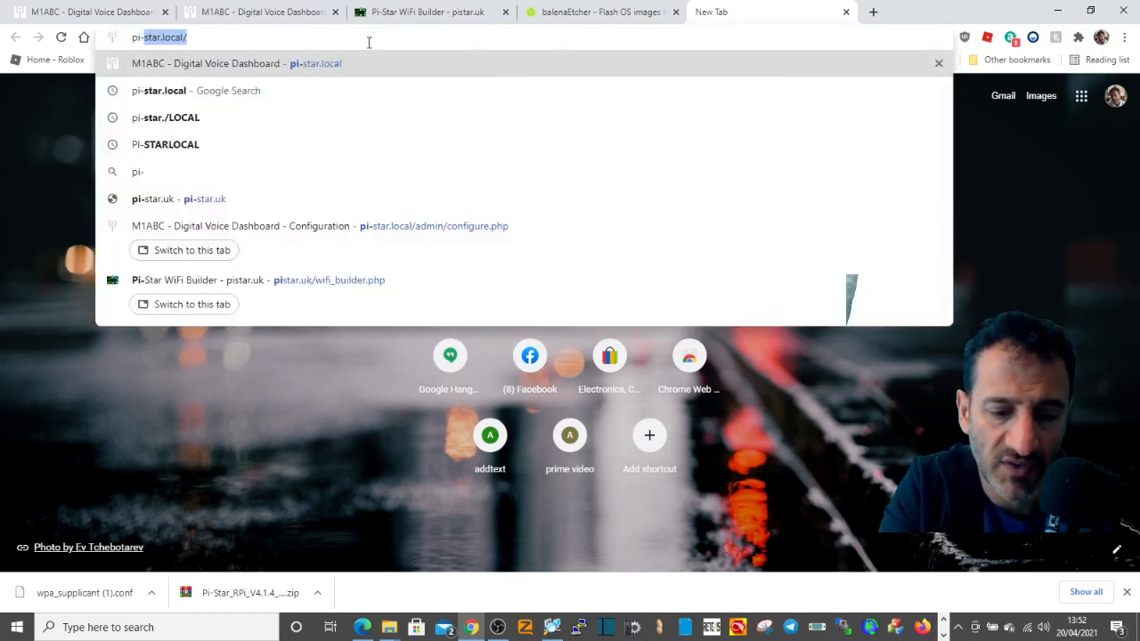
pyautogui.write('star.local')
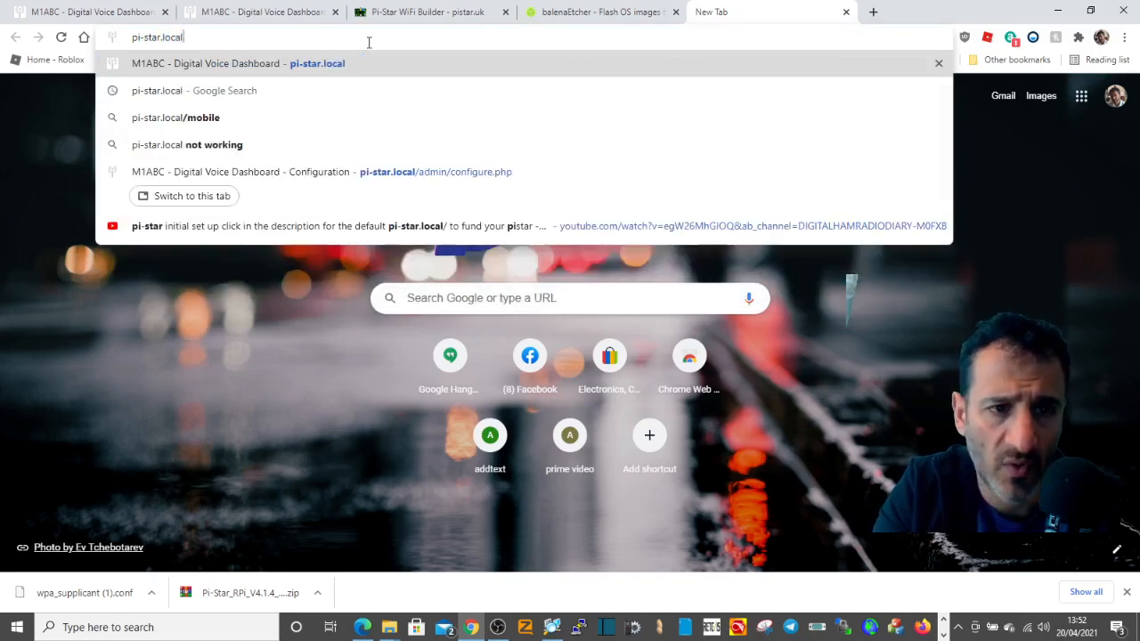
pyautogui.press('Delete')
pyautogui.write('/')
pyautogui.press('Return')
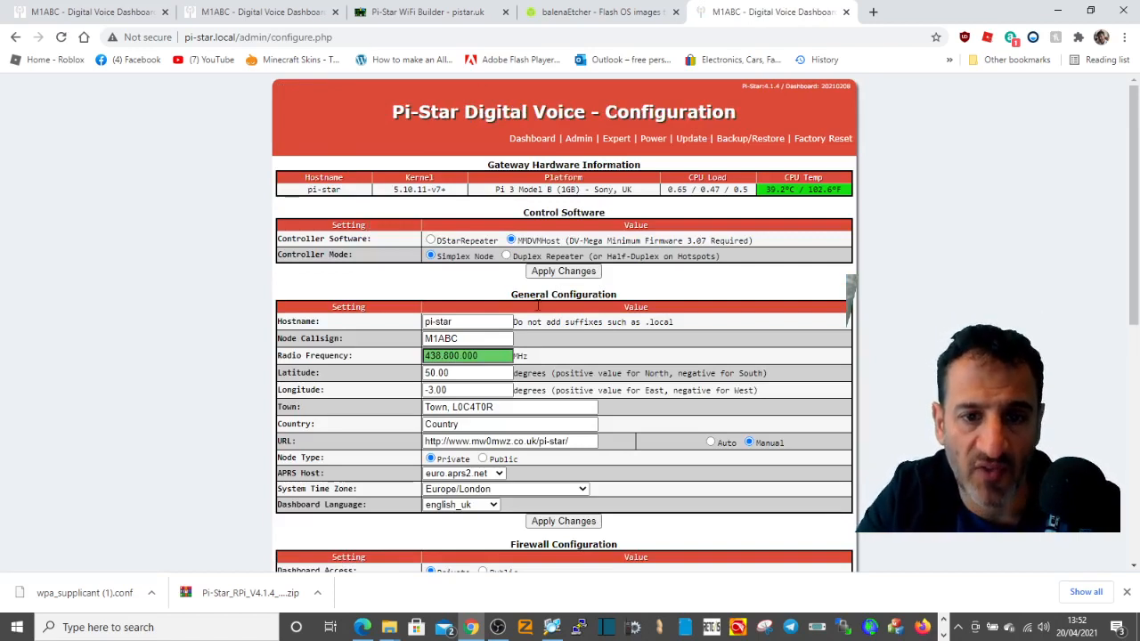
# Step: Replace the node callsign in the General Configuration with the operator's own callsign
pyautogui.click(458, 338)
pyautogui.click(469, 338)
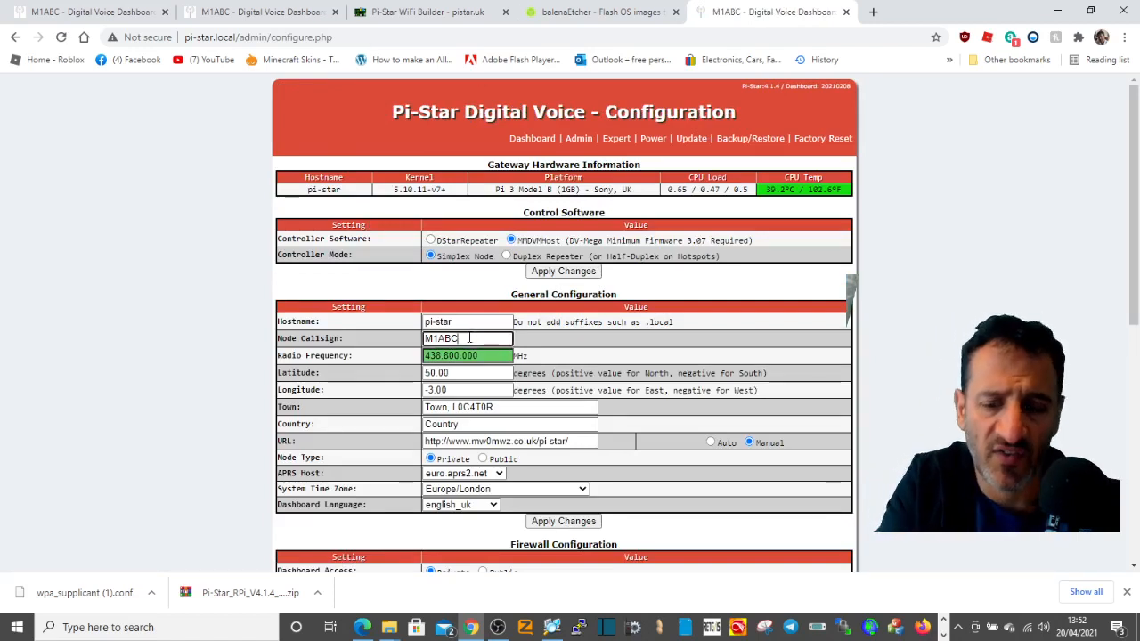
pyautogui.press('BackSpace')
pyautogui.press('BackSpace')
pyautogui.press('BackSpace')
pyautogui.write('0FXB')
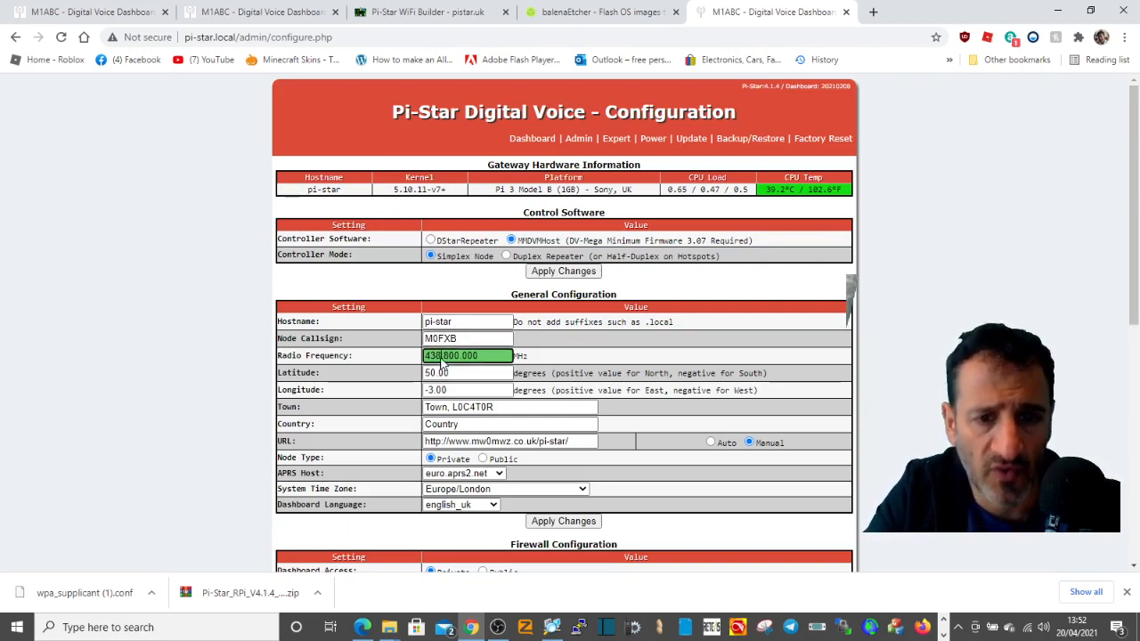
# Step: Set the radio frequency to 431.550.000 MHz, apply the General Configuration changes and dismiss the modem warning
pyautogui.press('BackSpace')
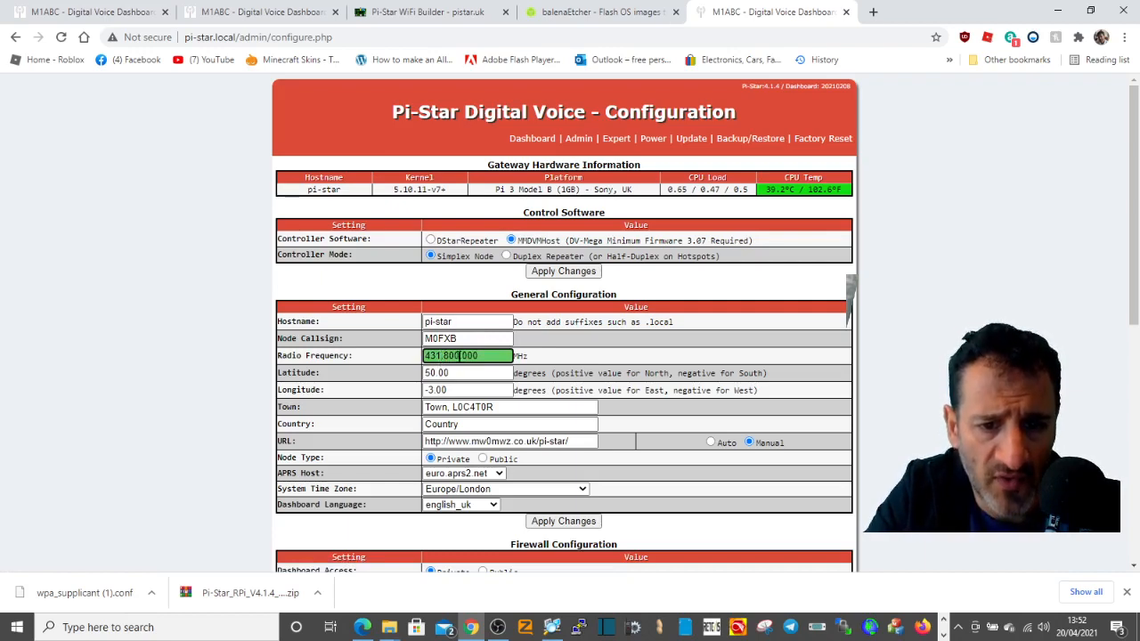
pyautogui.press('BackSpace')
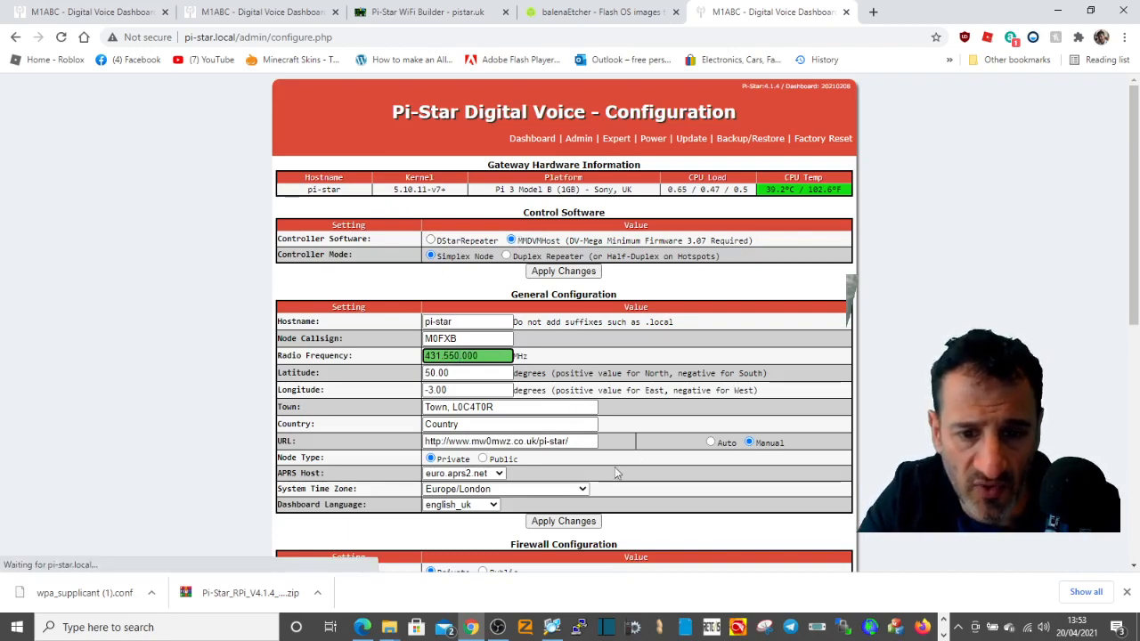
pyautogui.click(554, 523)
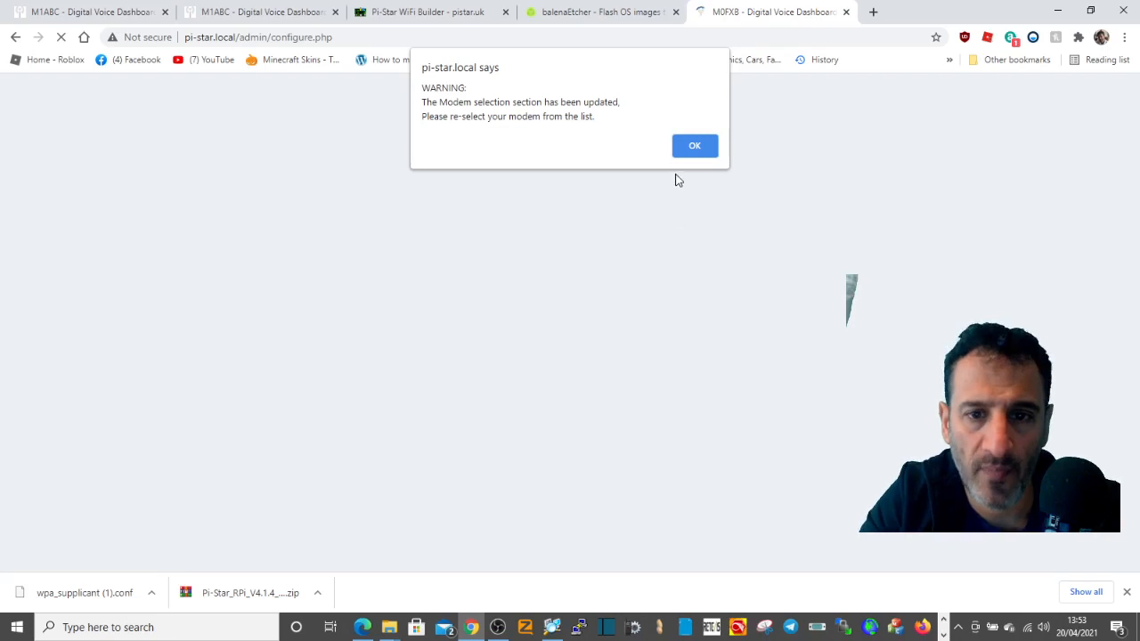
pyautogui.click(695, 147)
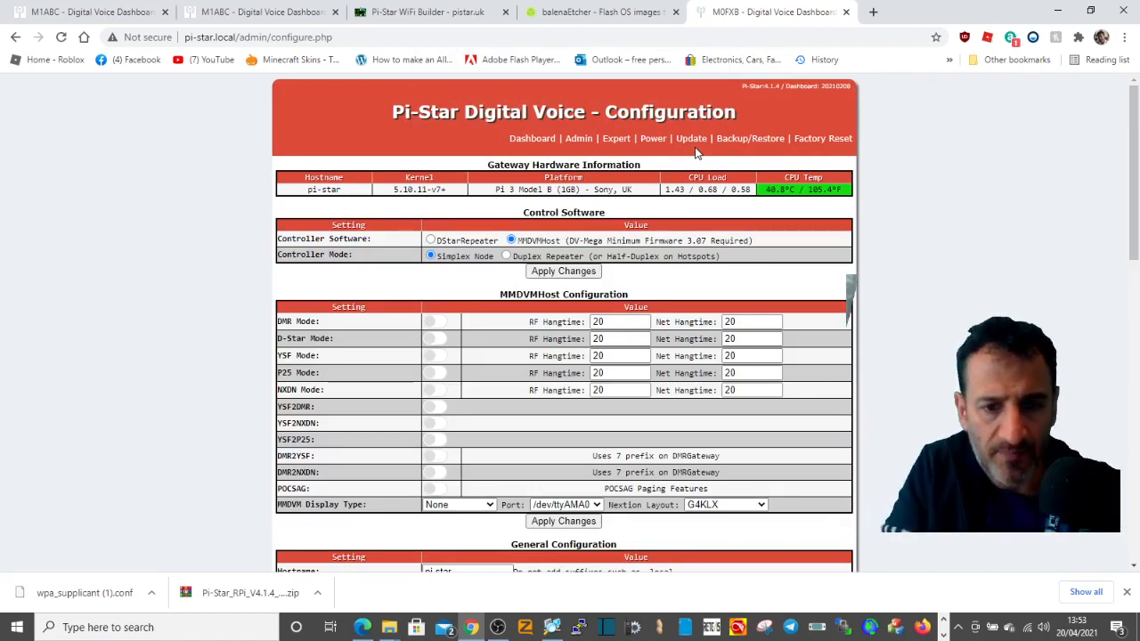
# Step: Set the Radio/Modem Type to STM32-DVM / MMDVM_HS - Raspberry Pi Hat (GPIO) and apply the General Configuration changes
pyautogui.click(1132, 568)
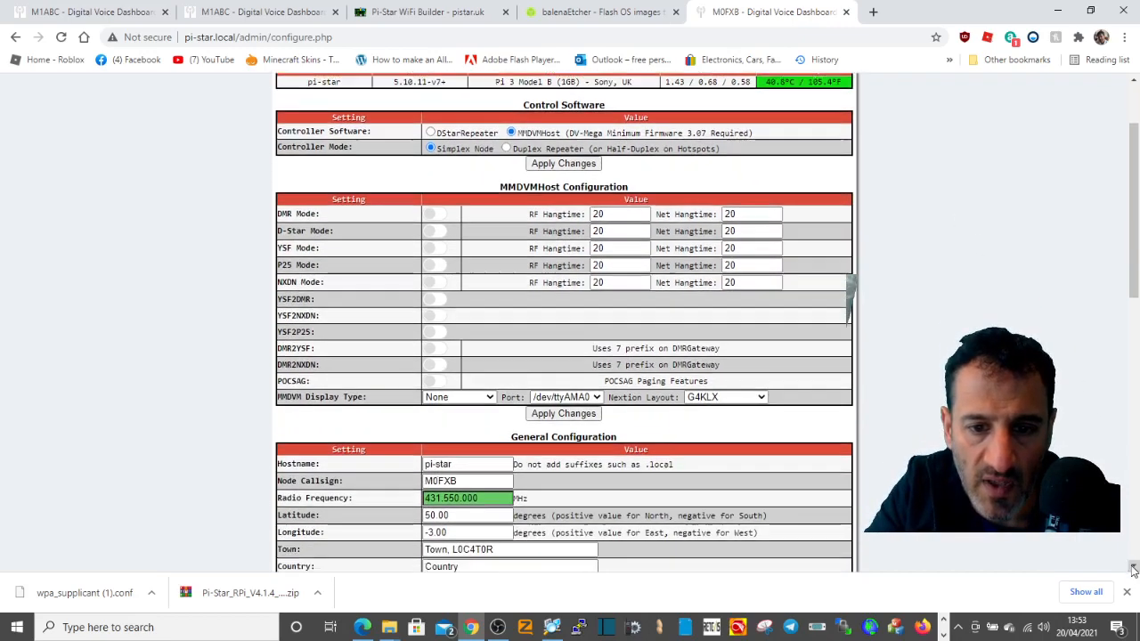
pyautogui.click(1133, 568)
pyautogui.click(1133, 568)
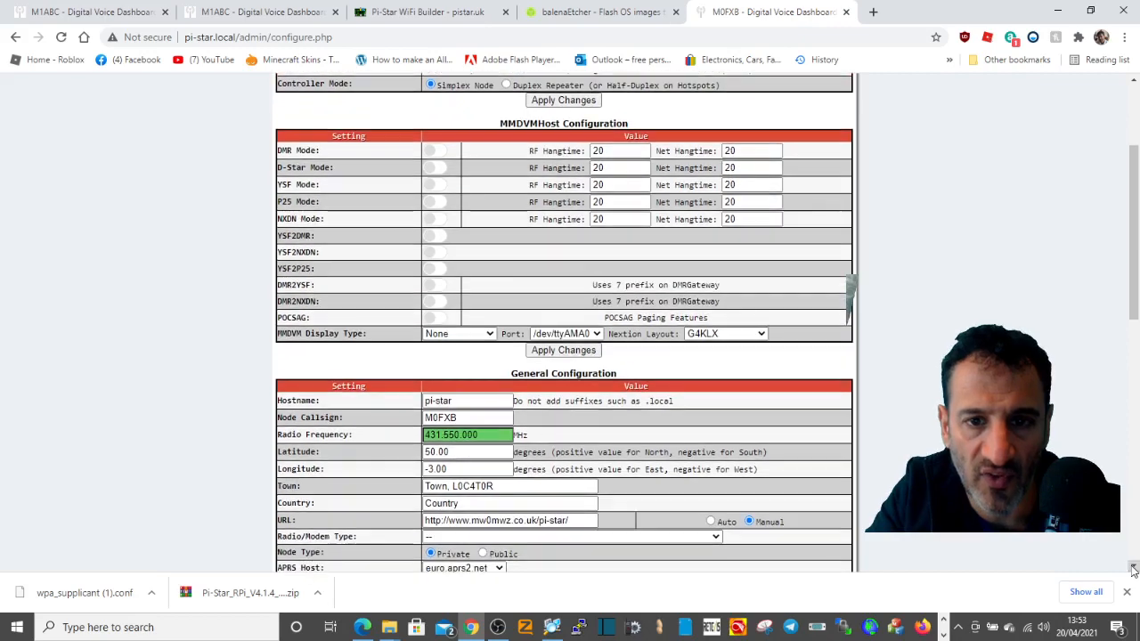
pyautogui.scroll(-3, 779, 208)
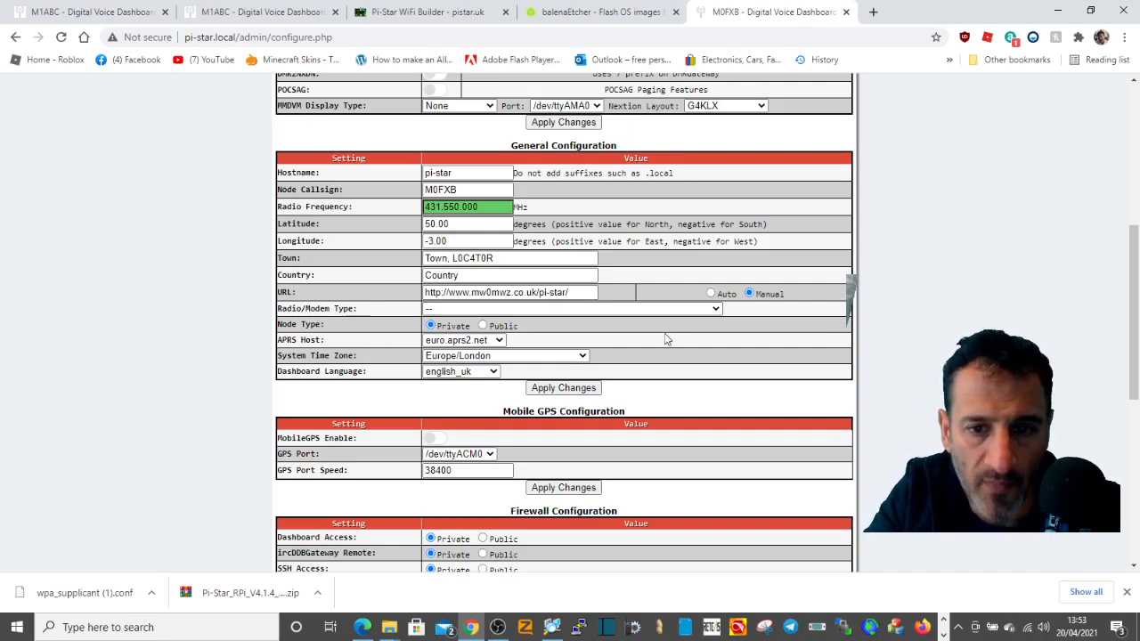
pyautogui.click(717, 311)
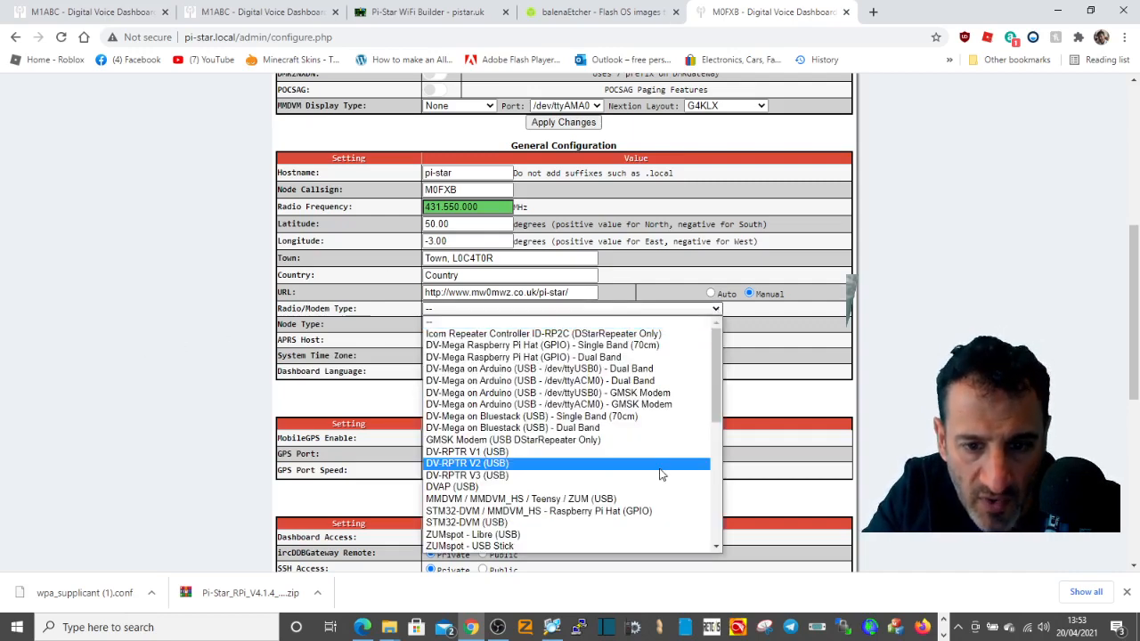
pyautogui.click(649, 509)
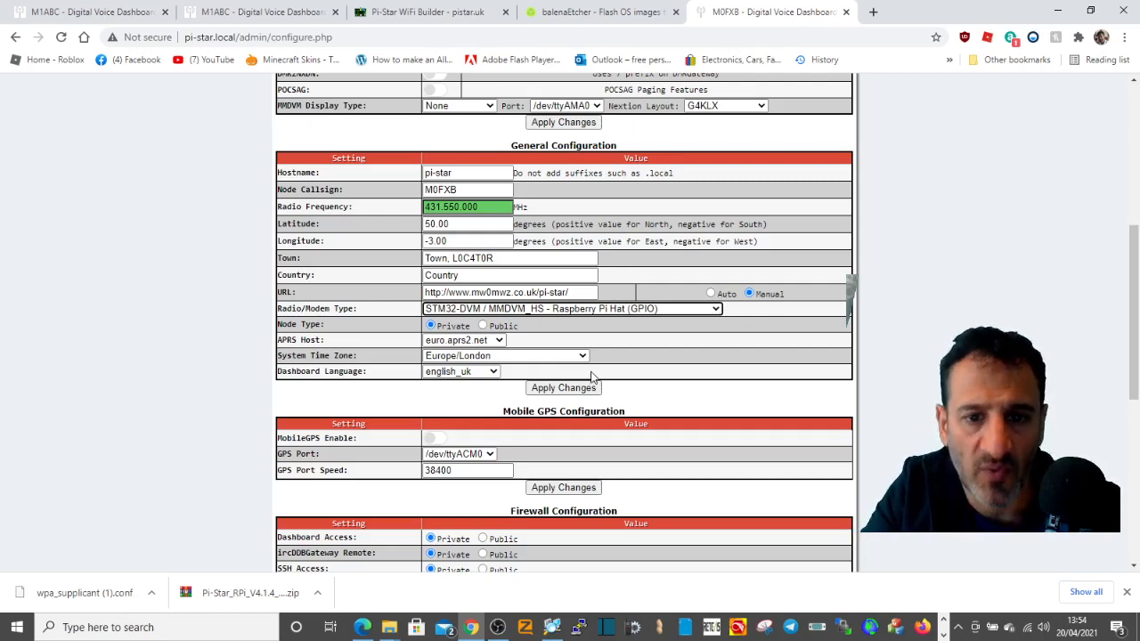
pyautogui.click(563, 389)
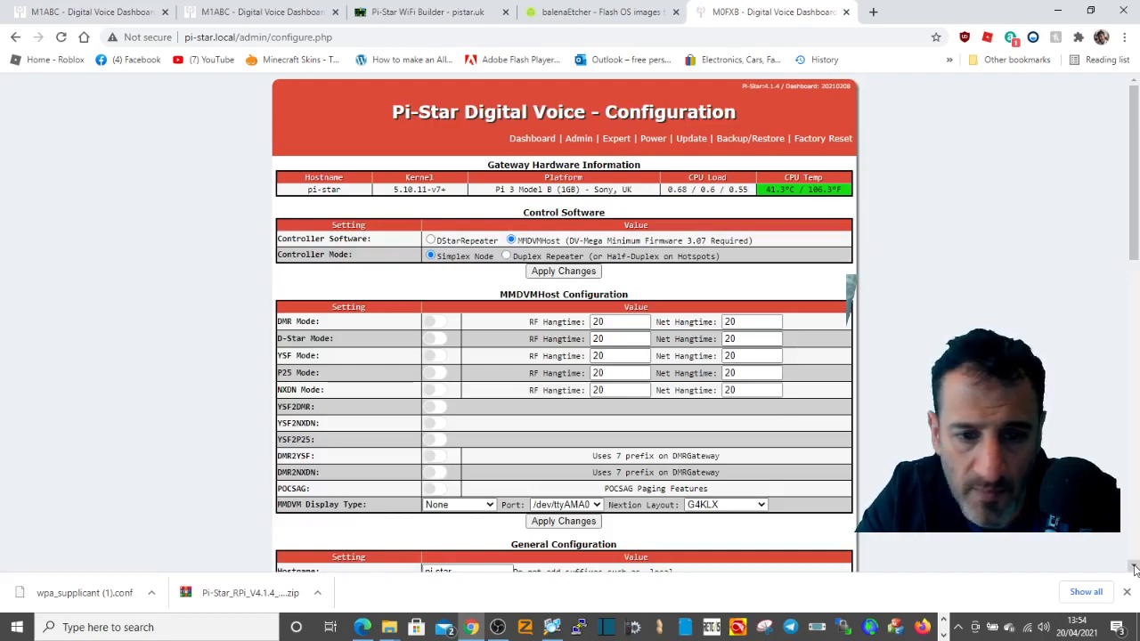
# Step: Enable DMR Mode, set the MMDVM Display Type to OLED Type 3 and apply the MMDVMHost Configuration changes
pyautogui.scroll(-2, 1134, 570)
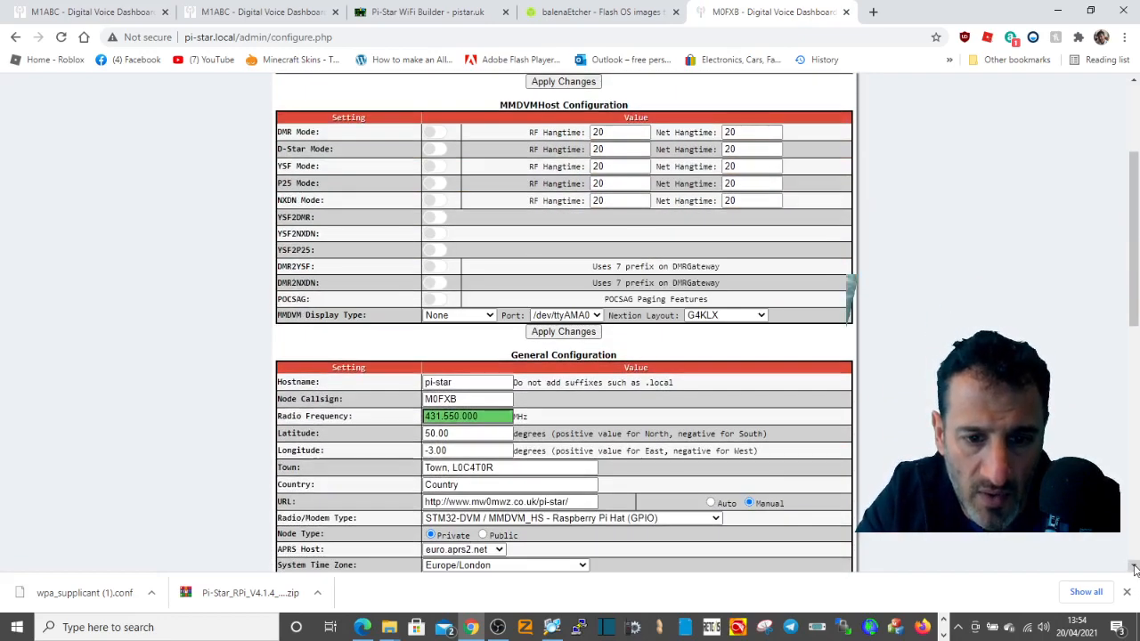
pyautogui.click(1134, 567)
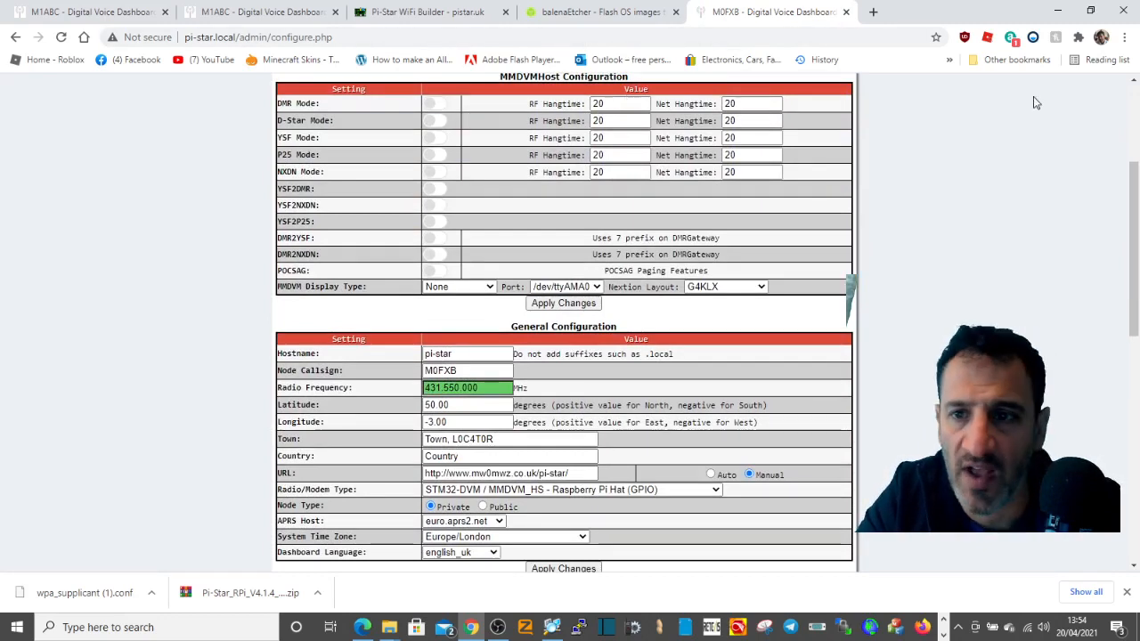
pyautogui.click(1135, 83)
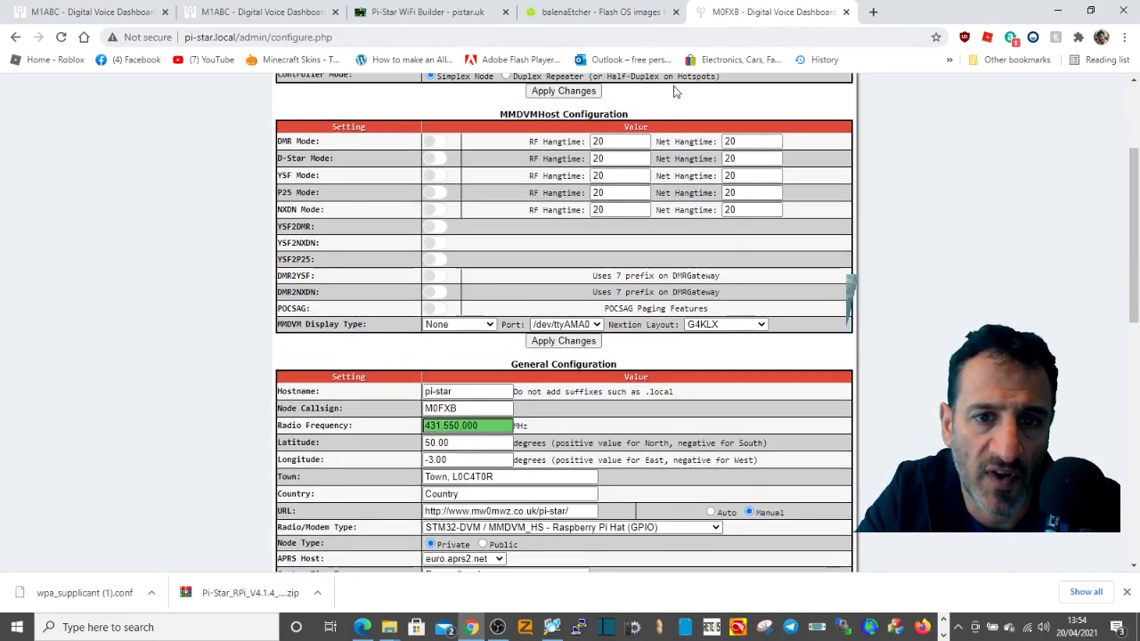
pyautogui.click(438, 142)
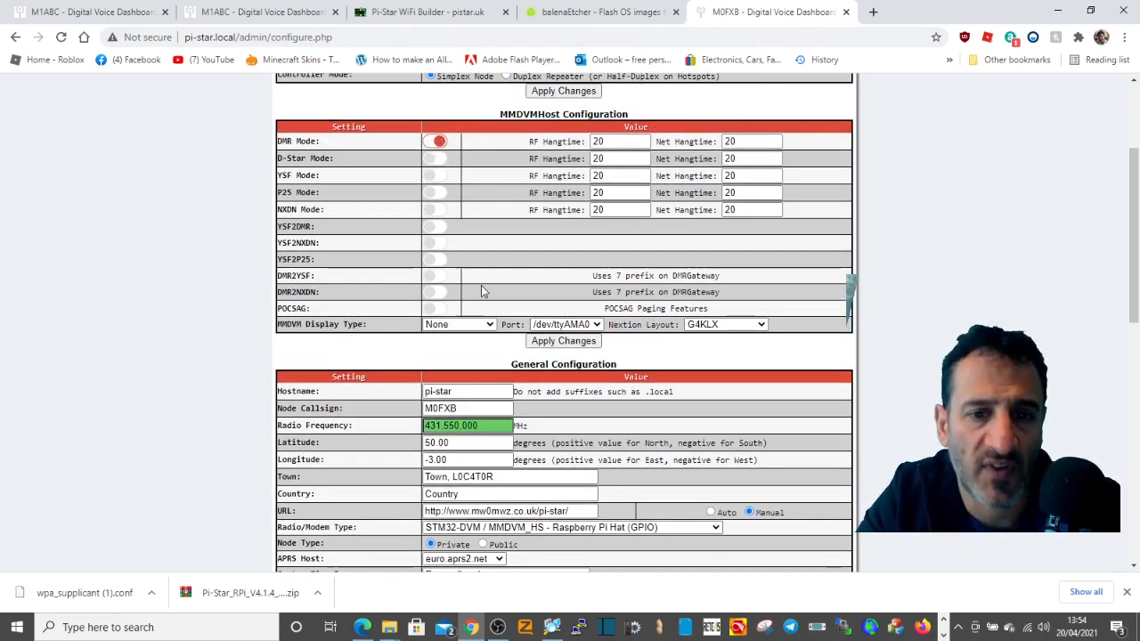
pyautogui.click(488, 326)
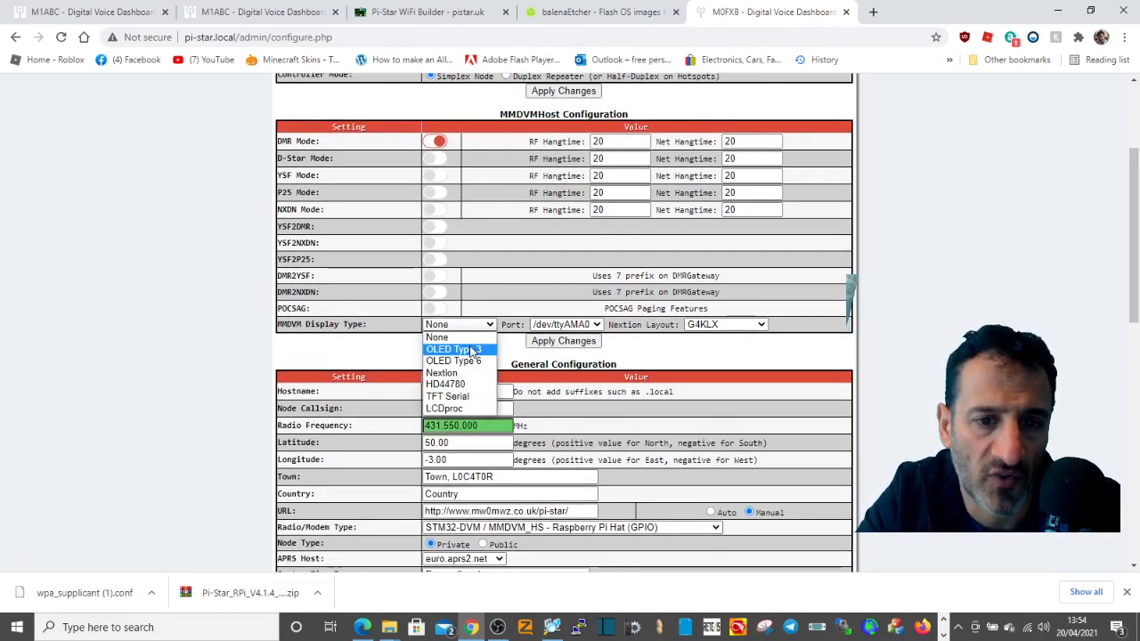
pyautogui.click(471, 349)
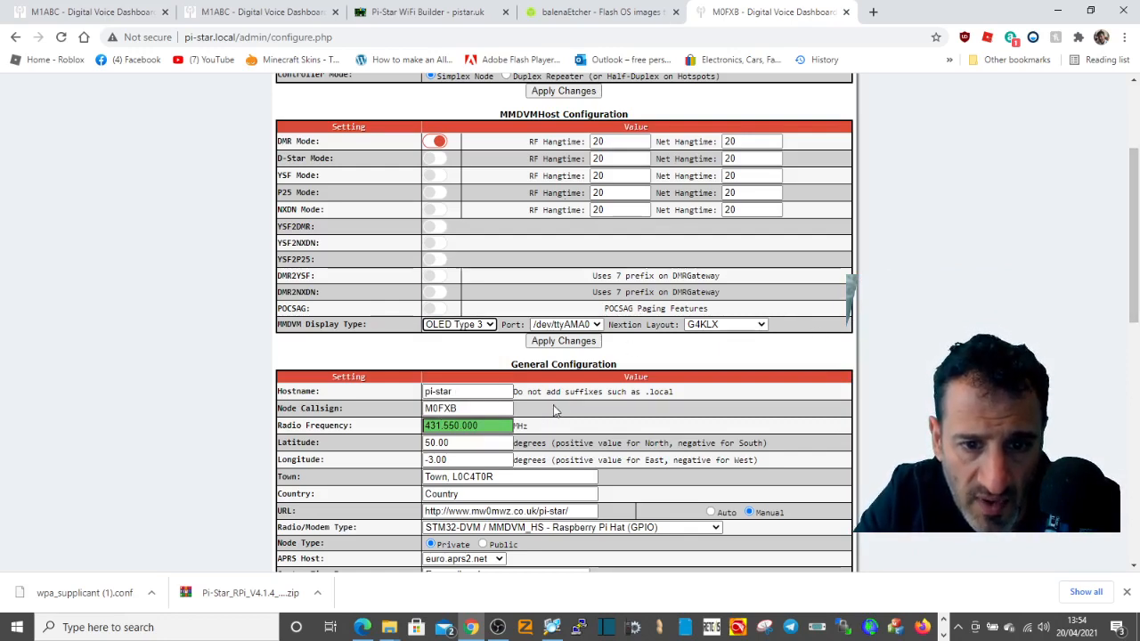
pyautogui.click(554, 342)
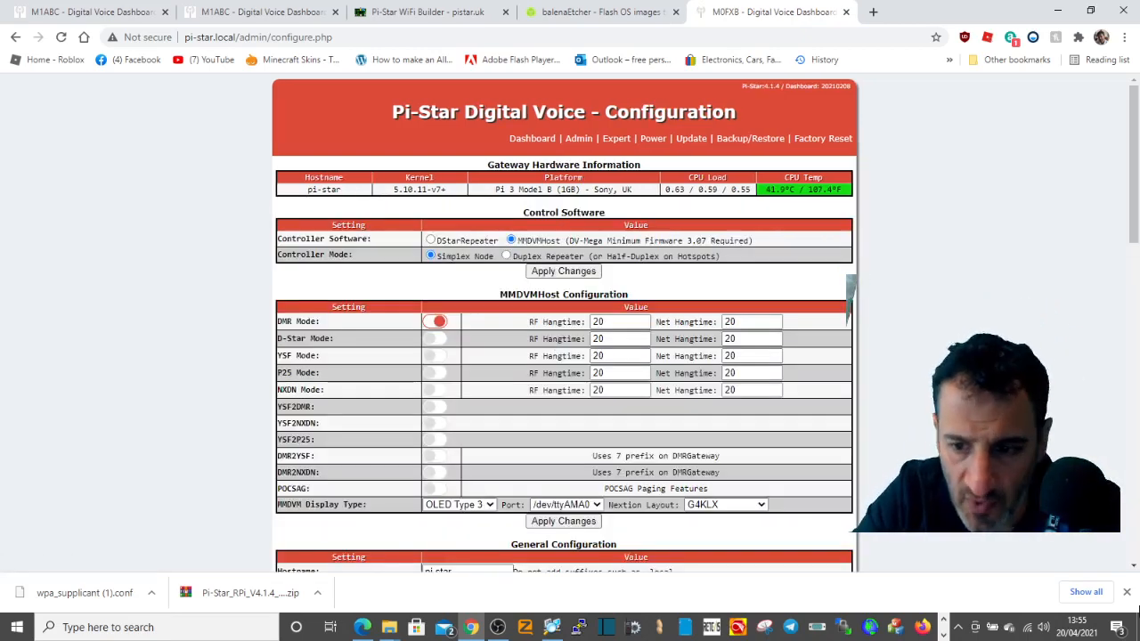
# Step: Enter the operator's CCS7/DMR ID in the General Configuration and apply the changes
pyautogui.click(1134, 567)
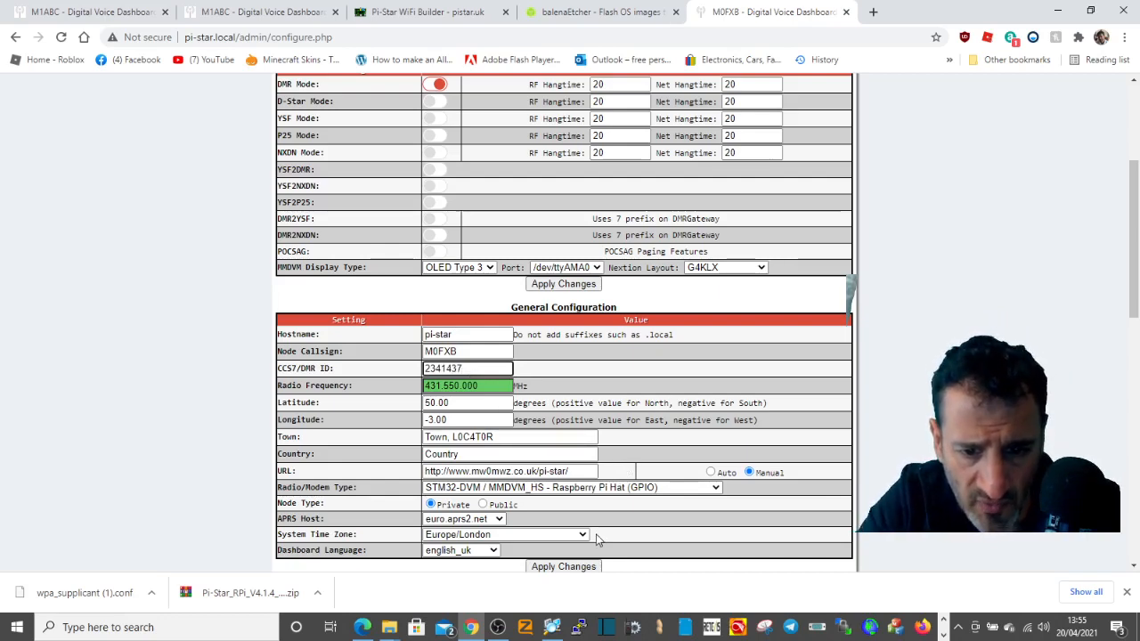
pyautogui.click(561, 567)
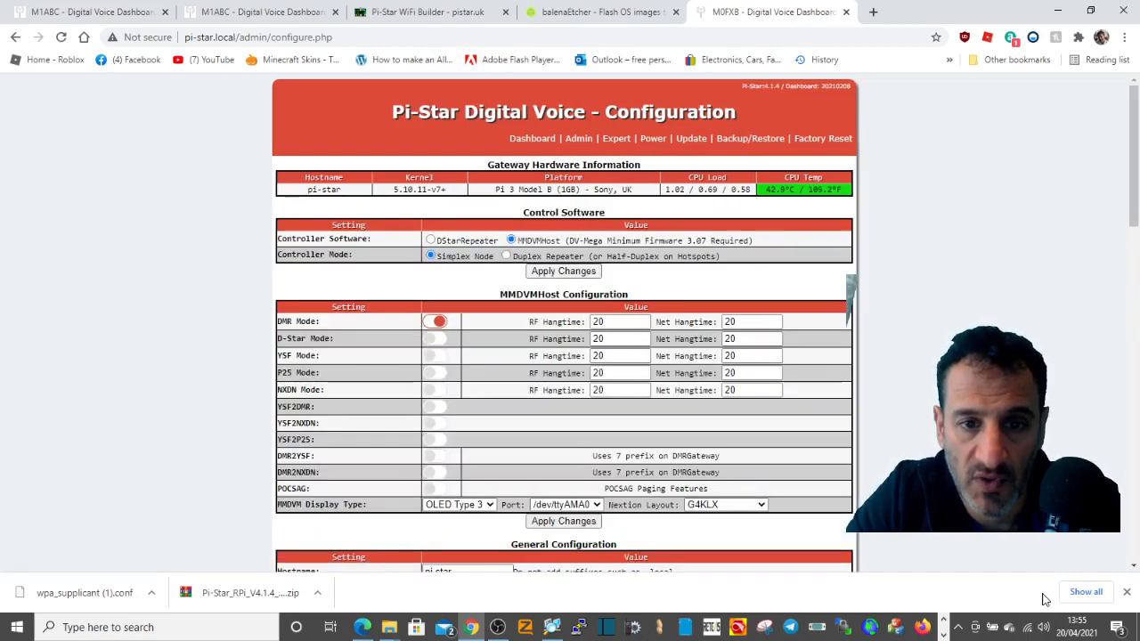
# Step: Set the BrandMeister Master in the DMR Configuration to BM_United_Kingdom_2341
pyautogui.click(1133, 567)
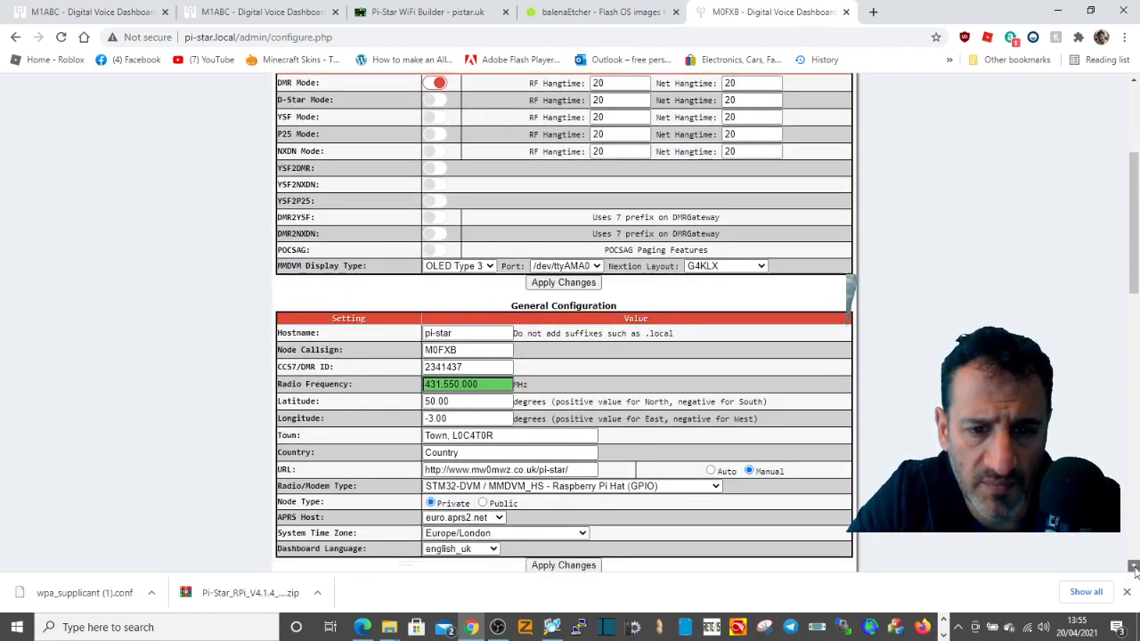
pyautogui.click(1133, 567)
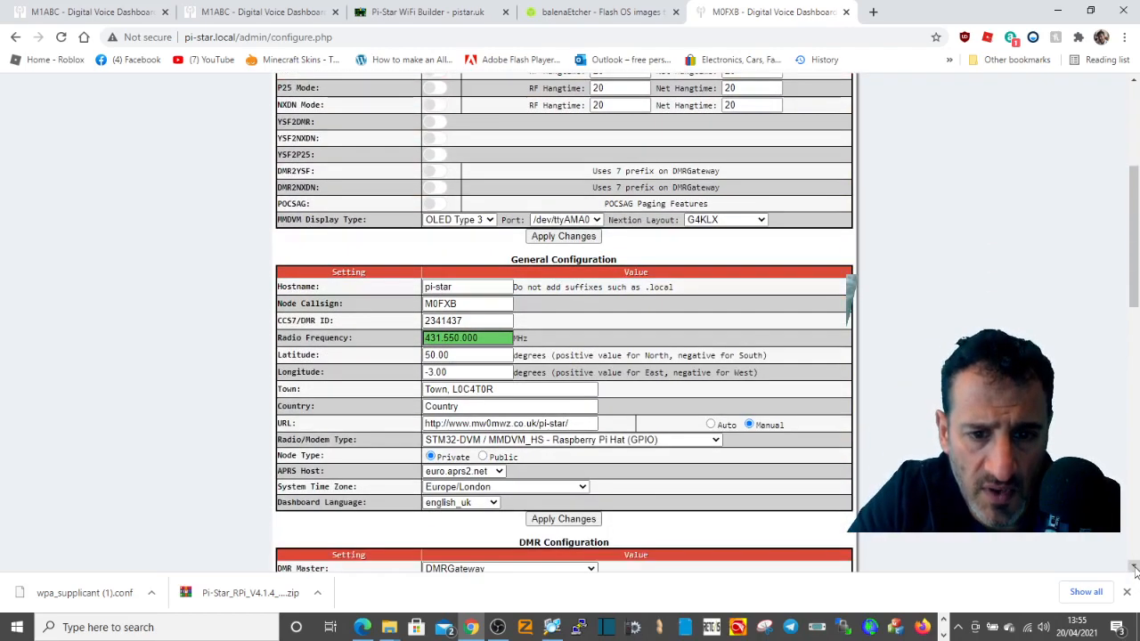
pyautogui.click(1134, 567)
pyautogui.click(1133, 567)
pyautogui.click(1134, 568)
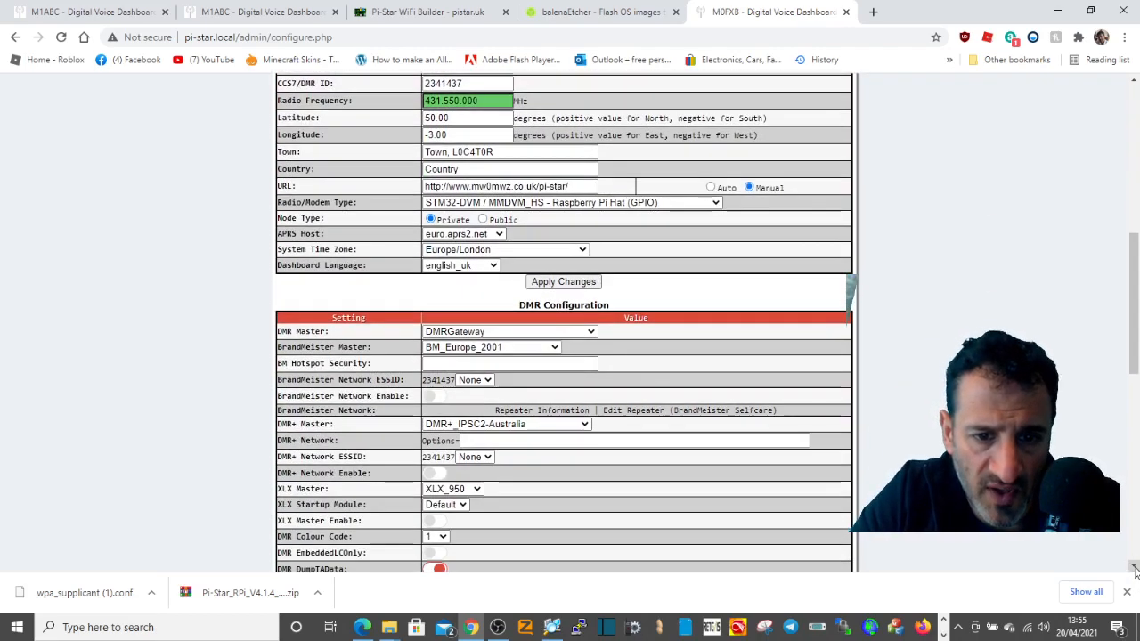
pyautogui.click(553, 349)
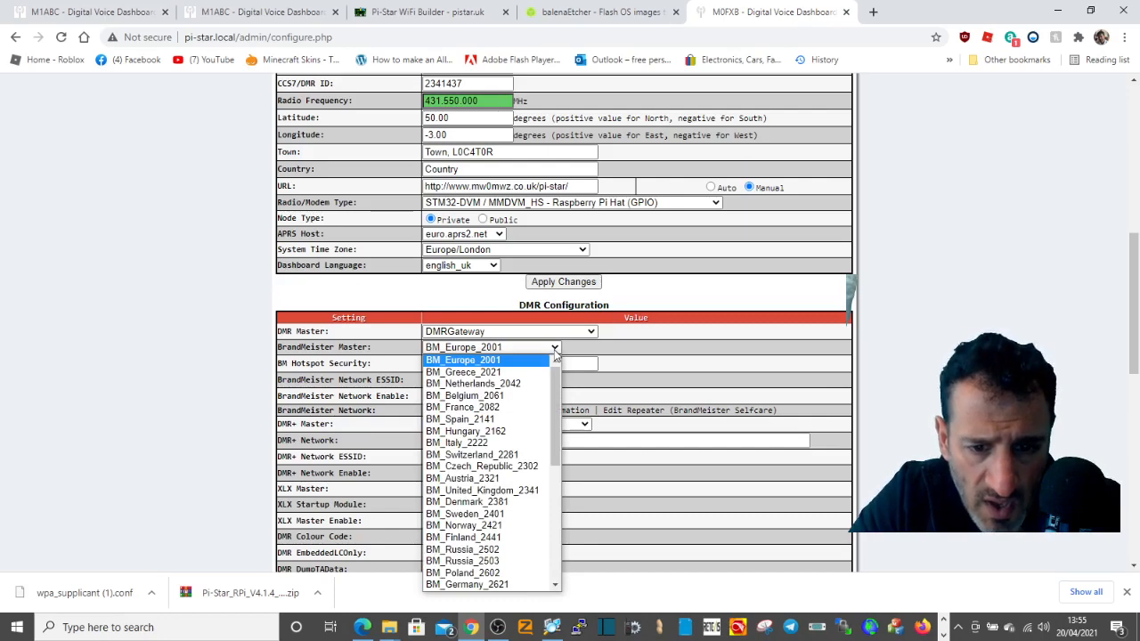
pyautogui.click(511, 491)
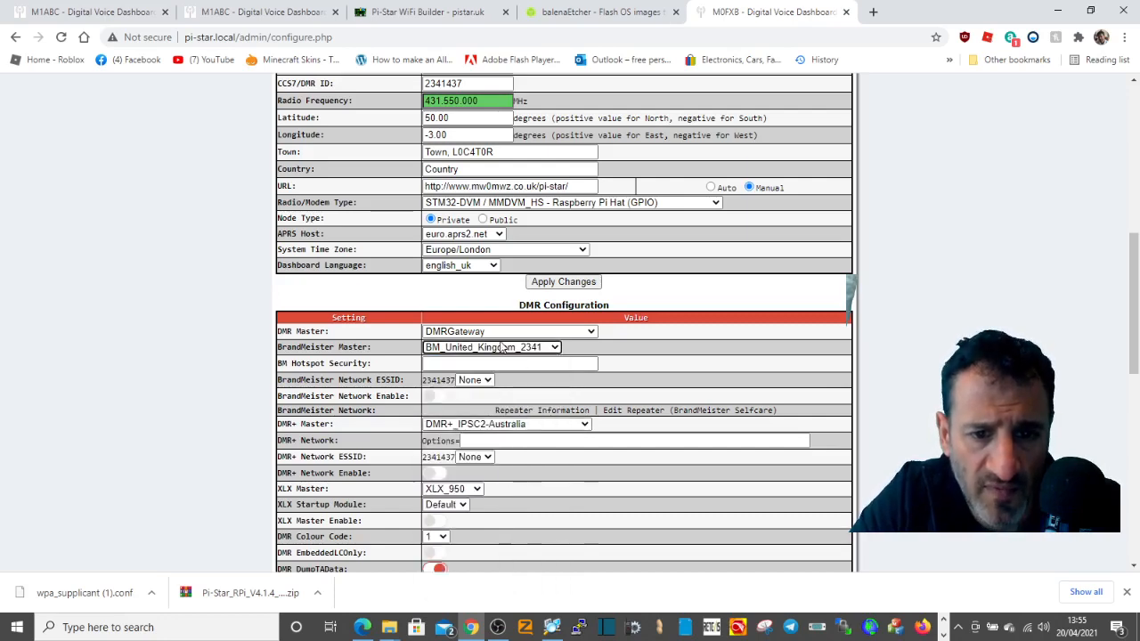
# Step: Enter the BM Hotspot Security password, apply the DMR Configuration changes and decline storing the password in the browser
pyautogui.click(461, 362)
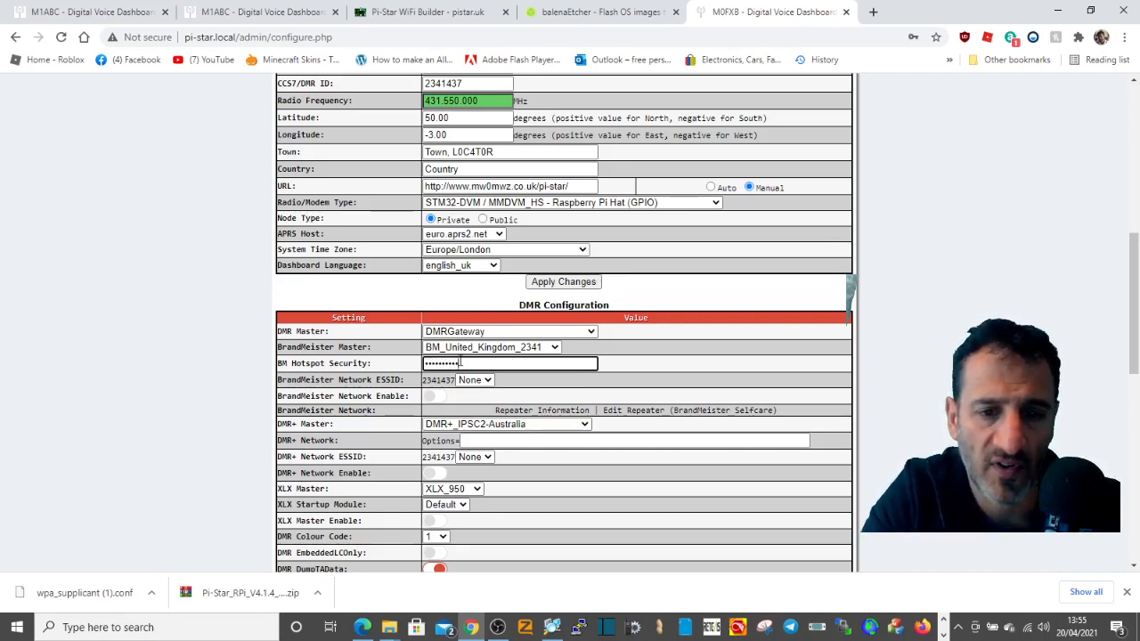
pyautogui.scroll(-3, 1135, 568)
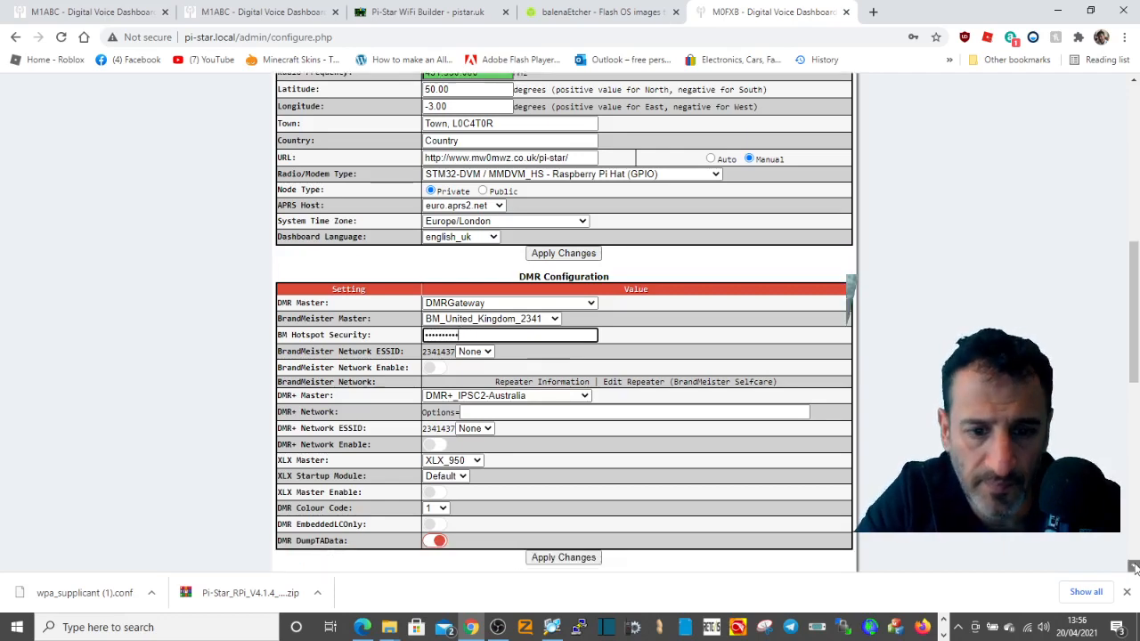
pyautogui.click(570, 463)
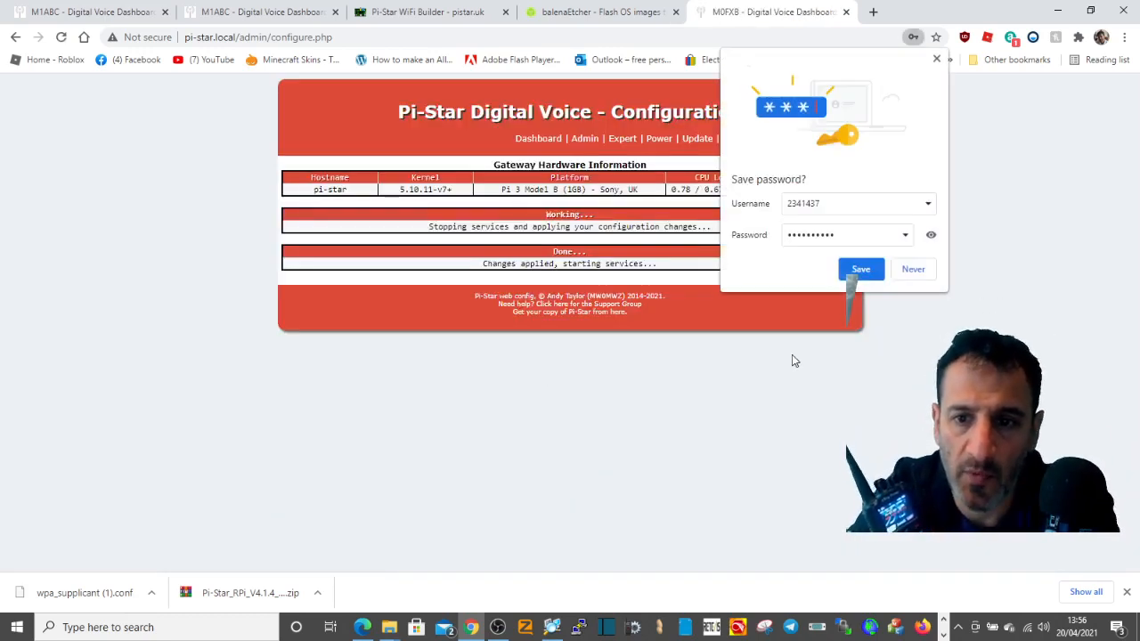
pyautogui.click(912, 272)
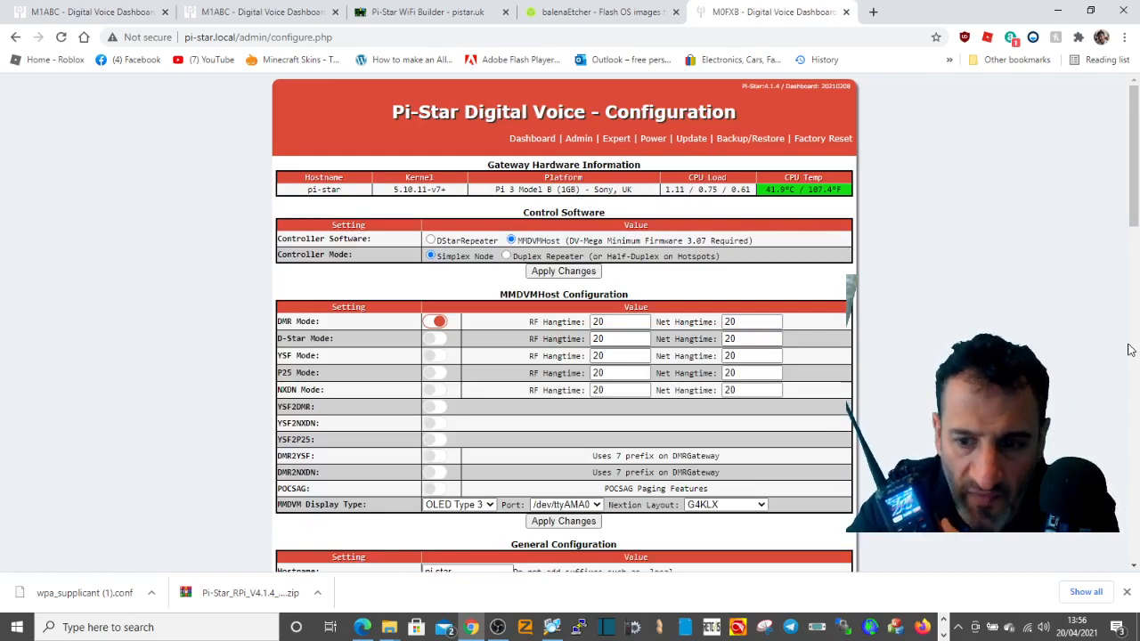
# Step: Review the applied MMDVMHost, General and DMR configuration settings, and open the hotspot dashboard
pyautogui.click(1134, 568)
pyautogui.click(1135, 568)
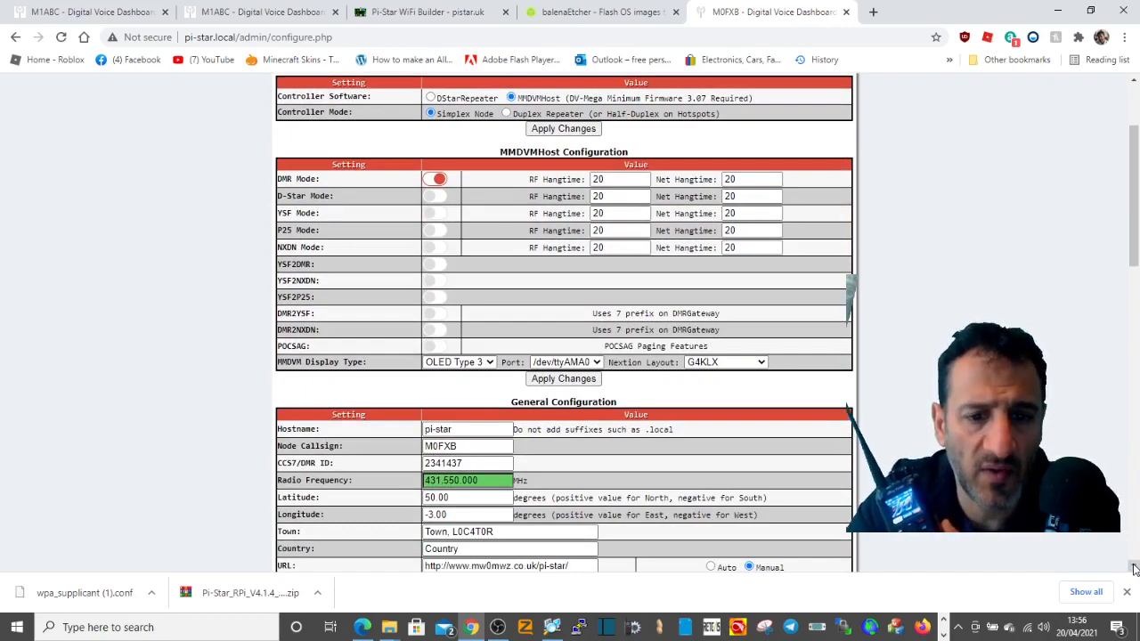
pyautogui.click(1134, 568)
pyautogui.click(1134, 568)
pyautogui.click(1135, 568)
pyautogui.click(1135, 568)
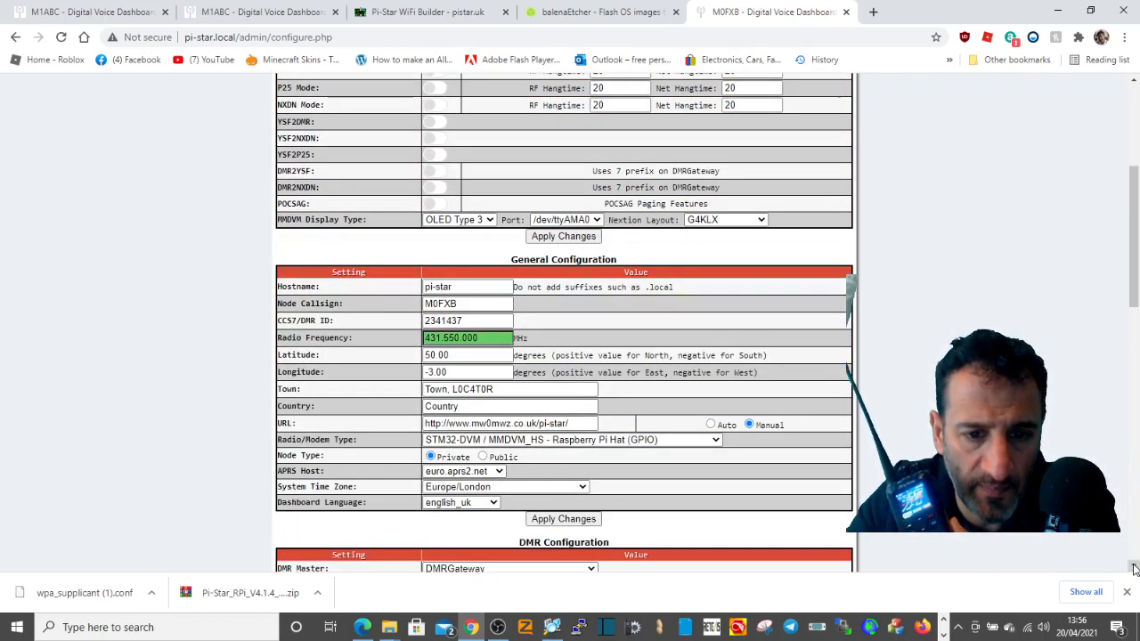
pyautogui.click(1134, 568)
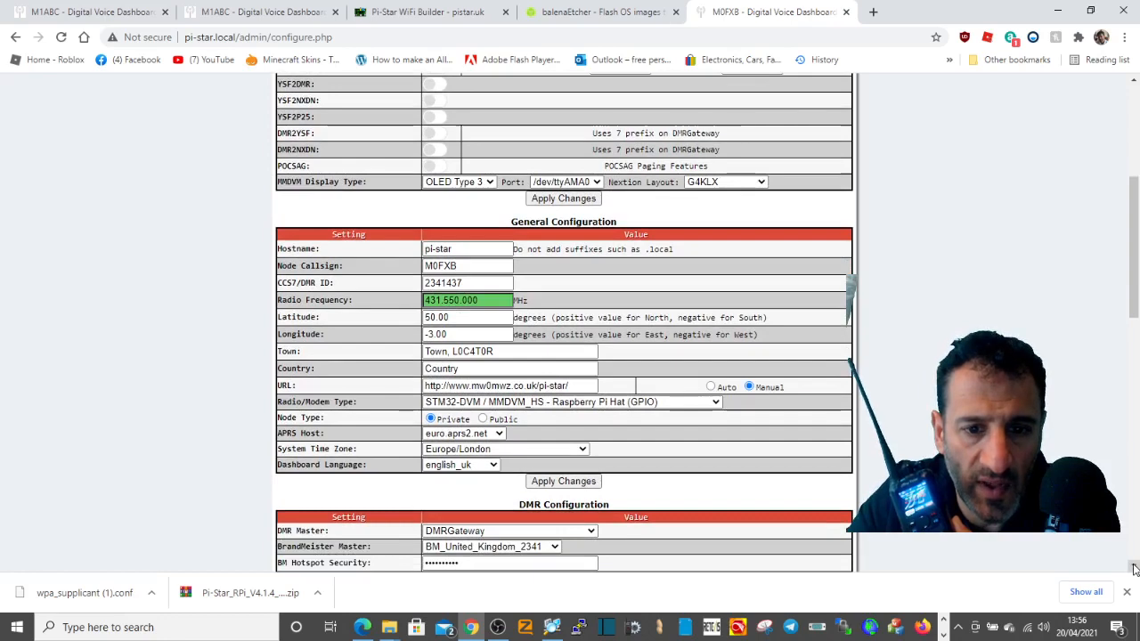
pyautogui.click(1136, 105)
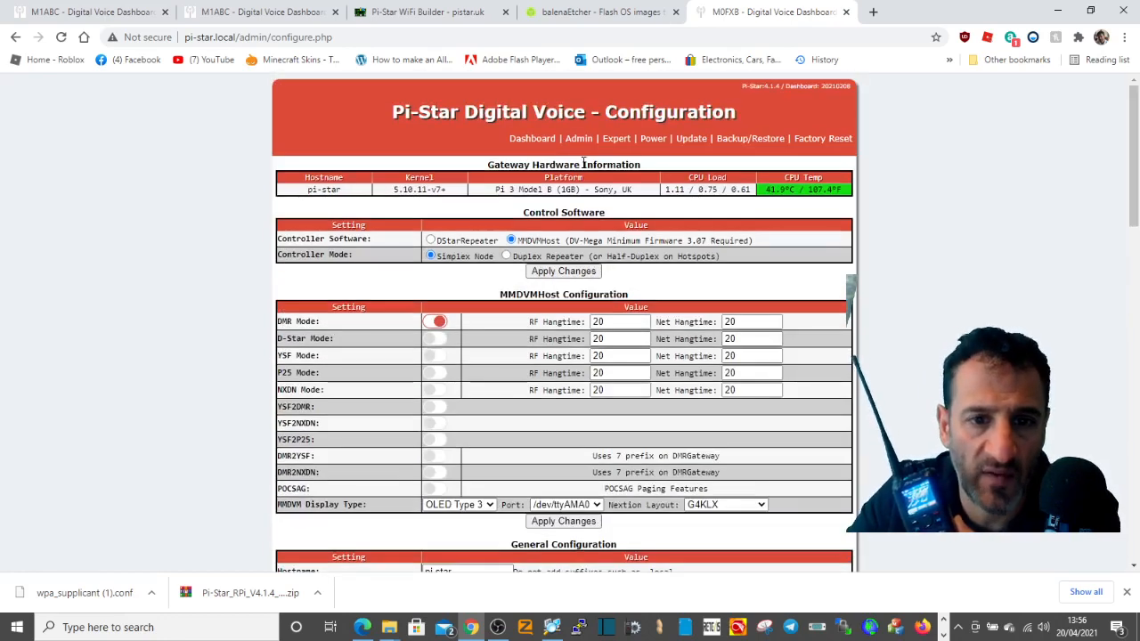
pyautogui.click(526, 141)
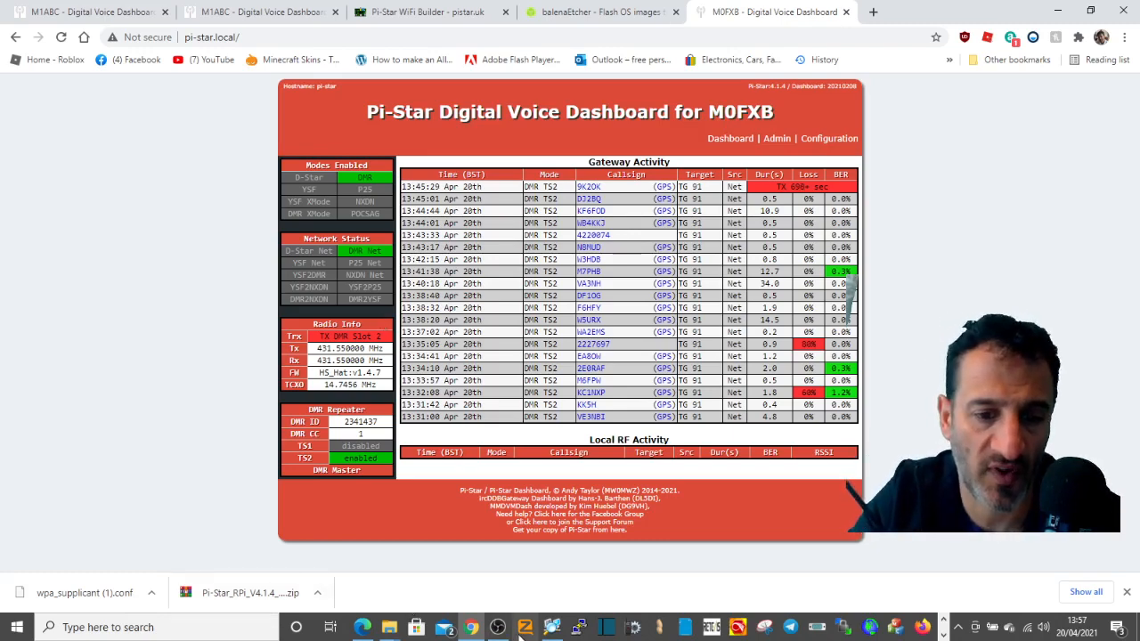
pyautogui.moveTo(497, 633)
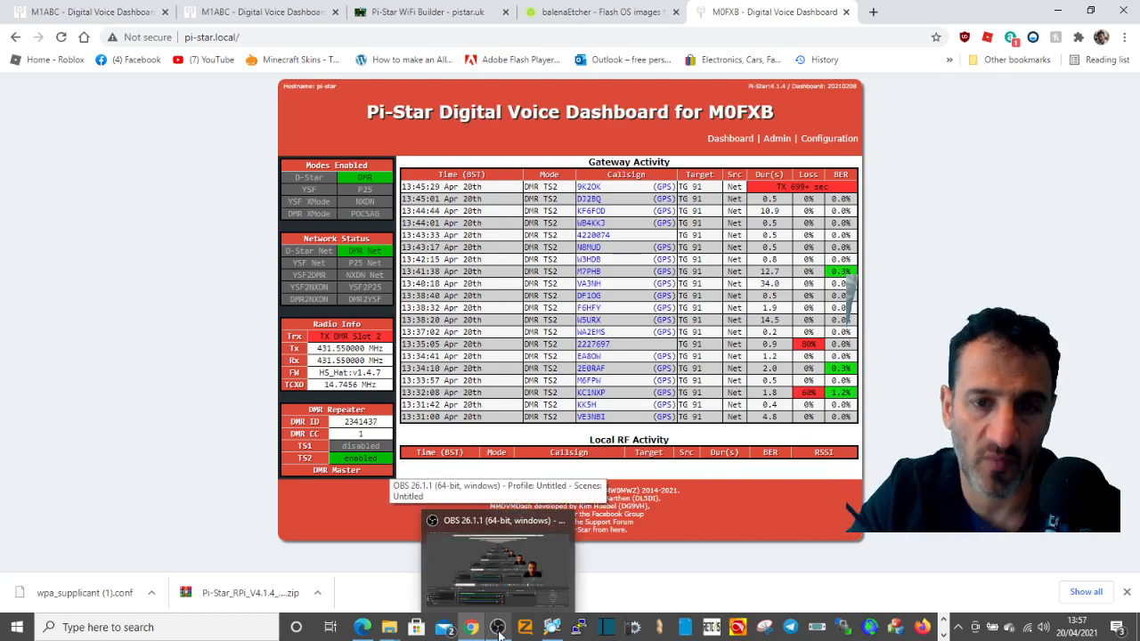
pyautogui.click(499, 633)
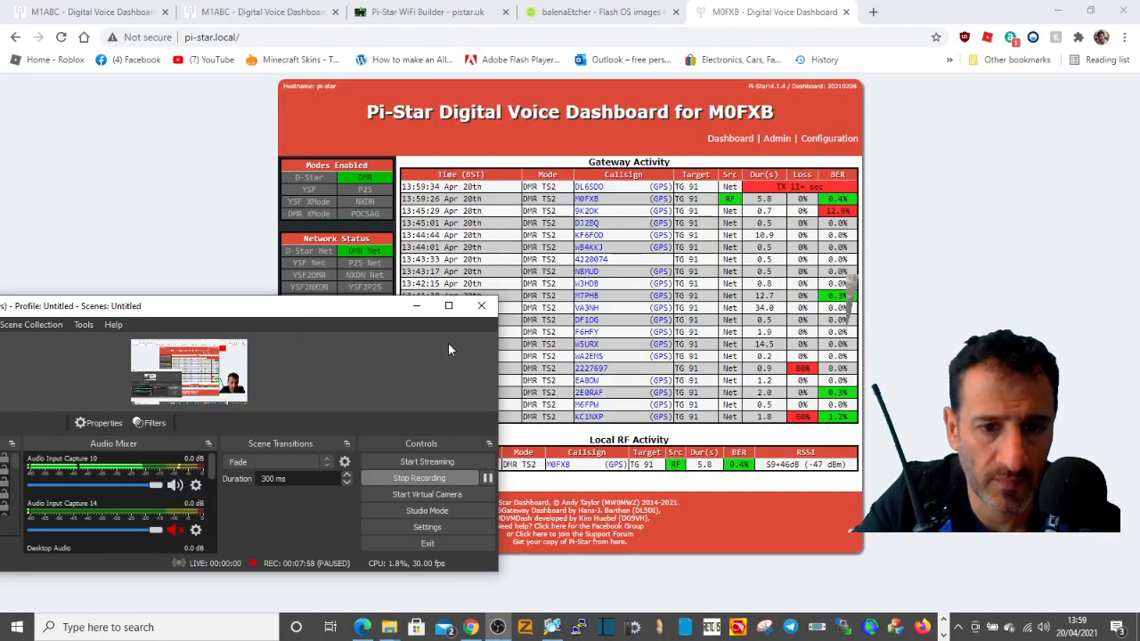
pyautogui.click(418, 306)
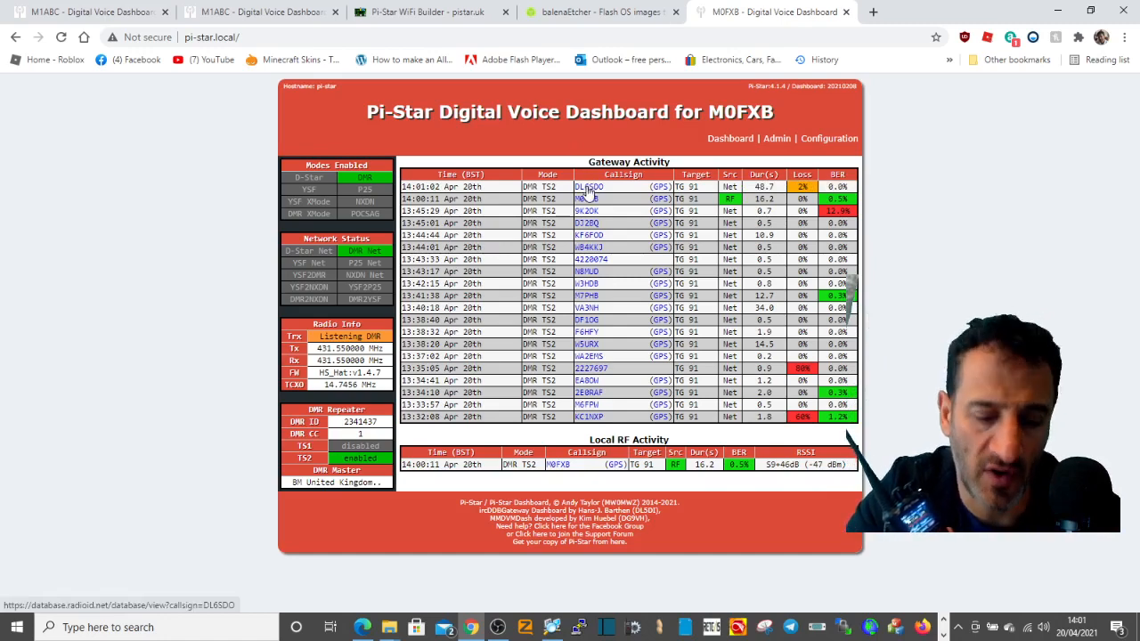
# Step: Look up the most recent Gateway Activity caller in the RadioID database
pyautogui.click(587, 187)
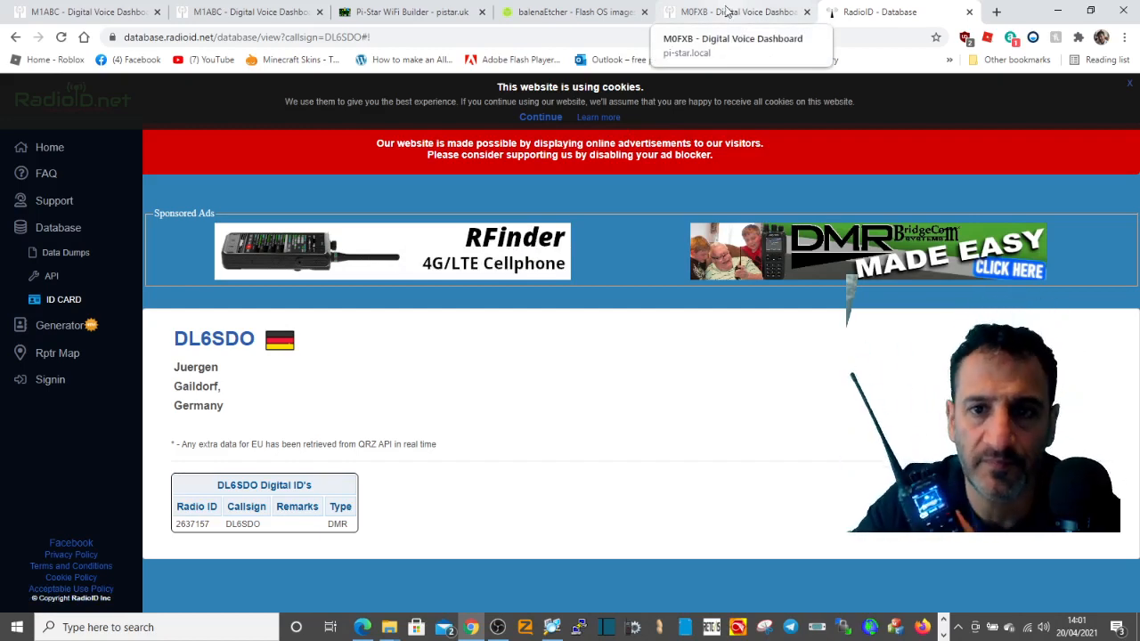
# Step: Return to the hotspot's page and open the Expert editors from its configuration
pyautogui.click(717, 16)
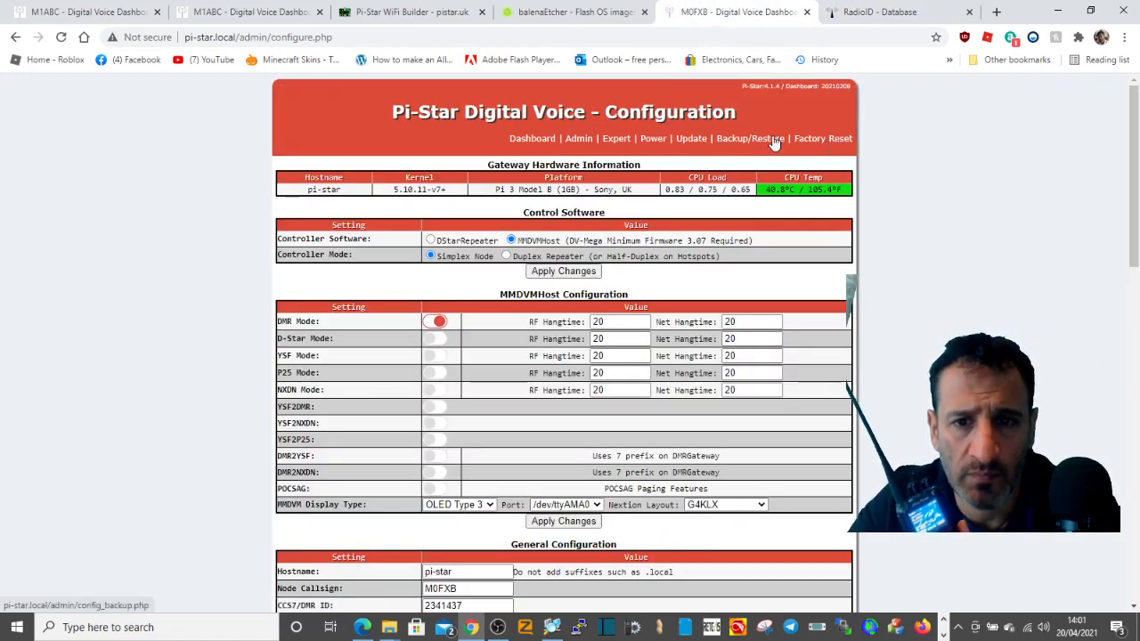
pyautogui.click(617, 140)
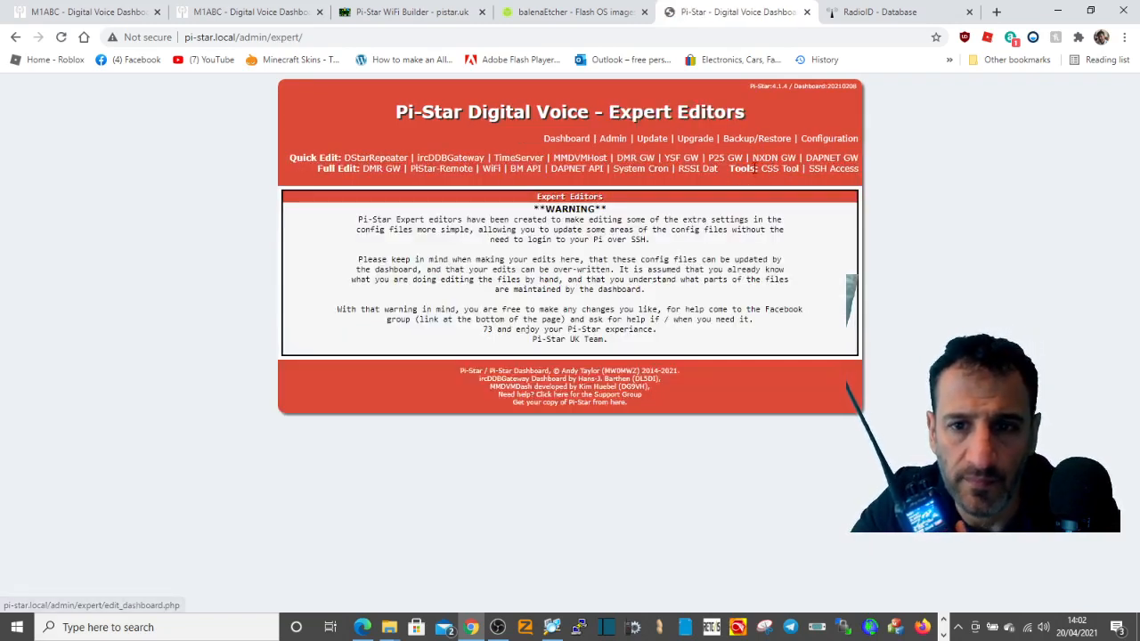
# Step: Change the callsign Lookup service in the CSS Tool to QRZ and apply the change
pyautogui.click(779, 172)
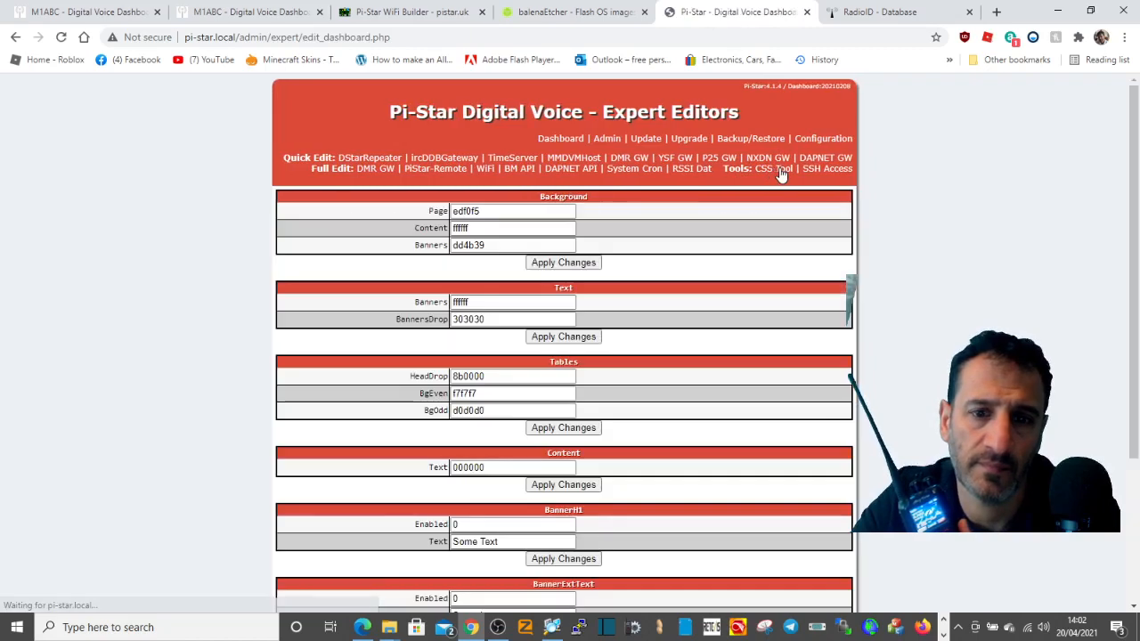
pyautogui.scroll(-3, 1136, 592)
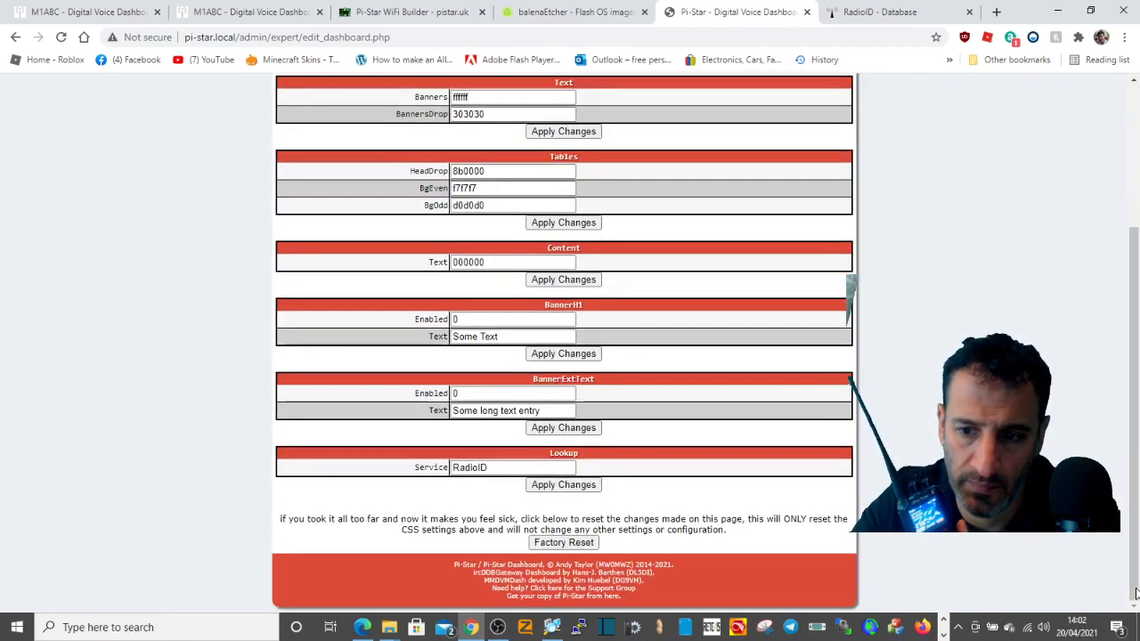
pyautogui.click(499, 470)
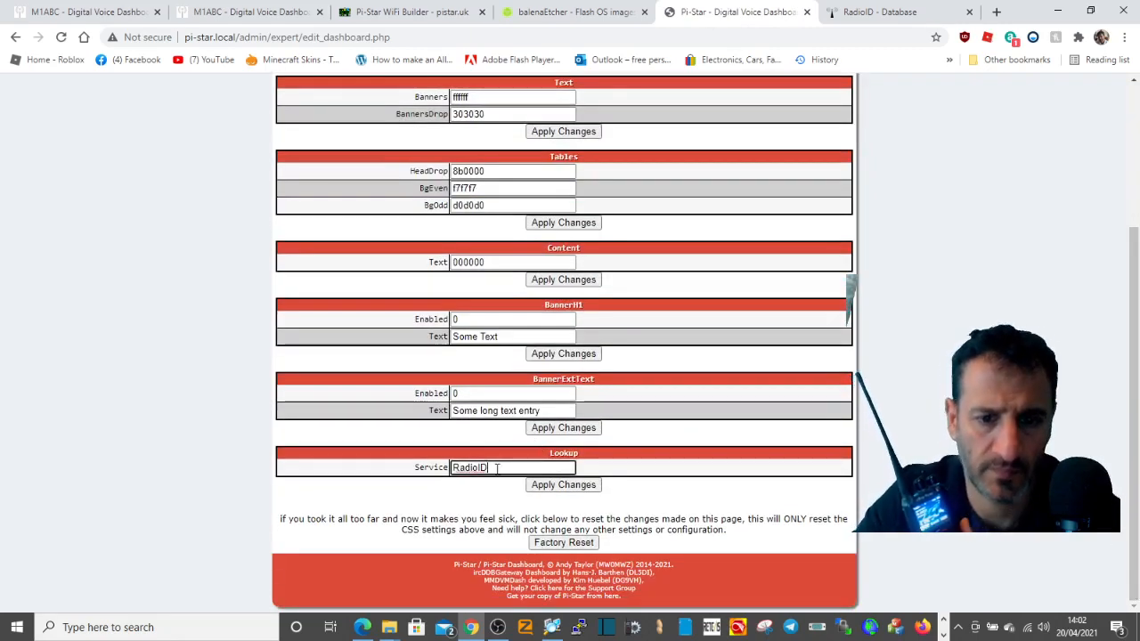
pyautogui.press('BackSpace')
pyautogui.press('BackSpace')
pyautogui.press('BackSpace')
pyautogui.press('BackSpace')
pyautogui.press('BackSpace')
pyautogui.press('BackSpace')
pyautogui.press('BackSpace')
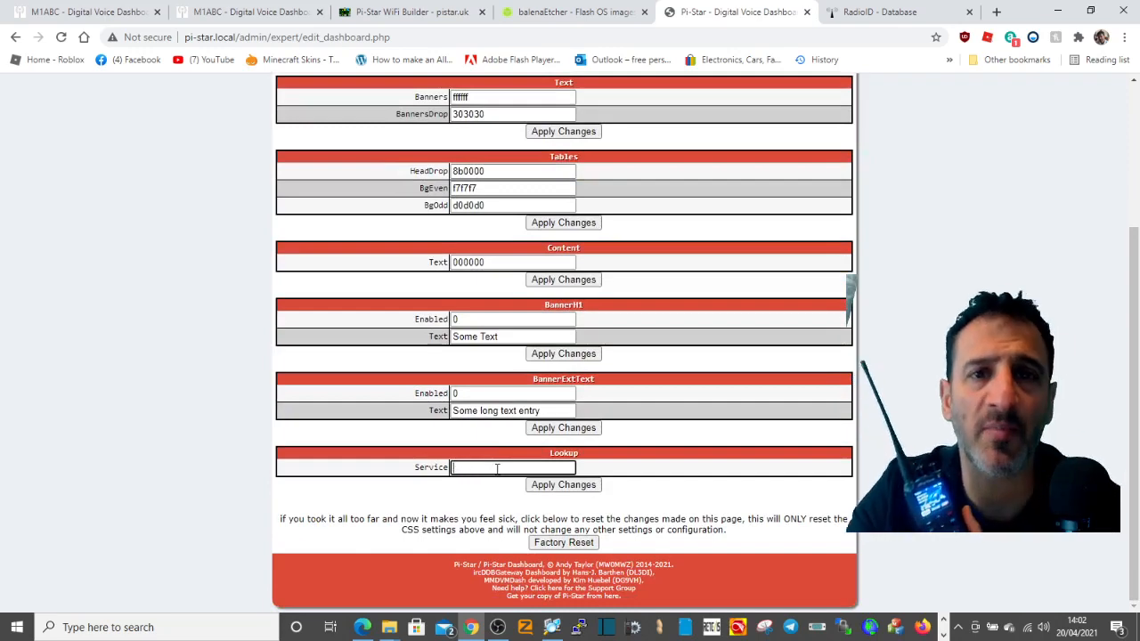
pyautogui.write('QRZ')
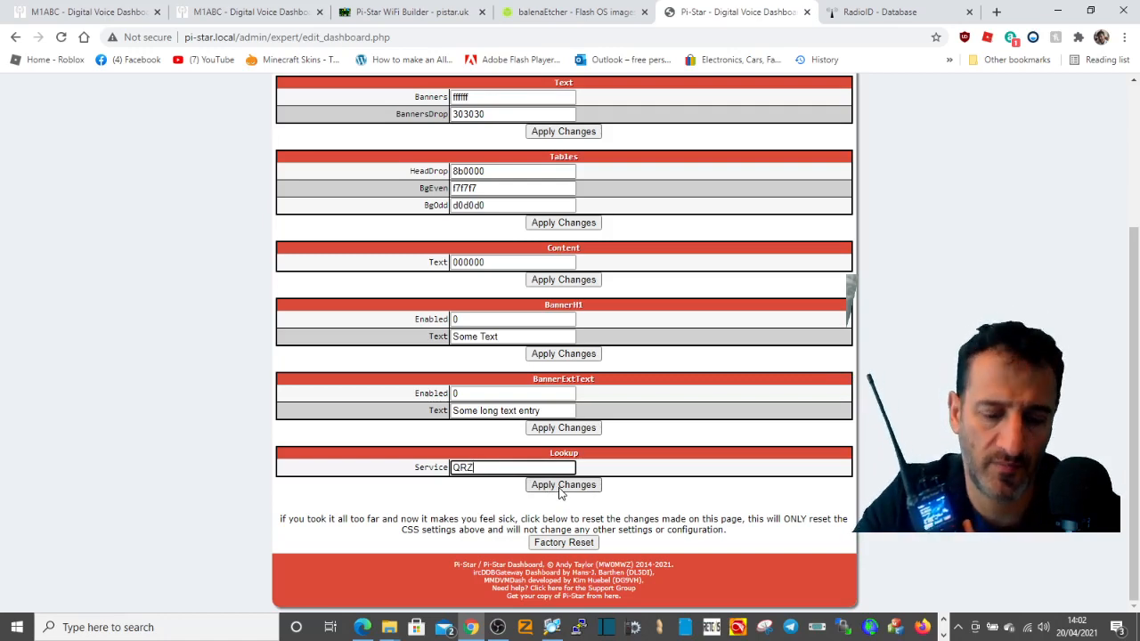
pyautogui.click(562, 487)
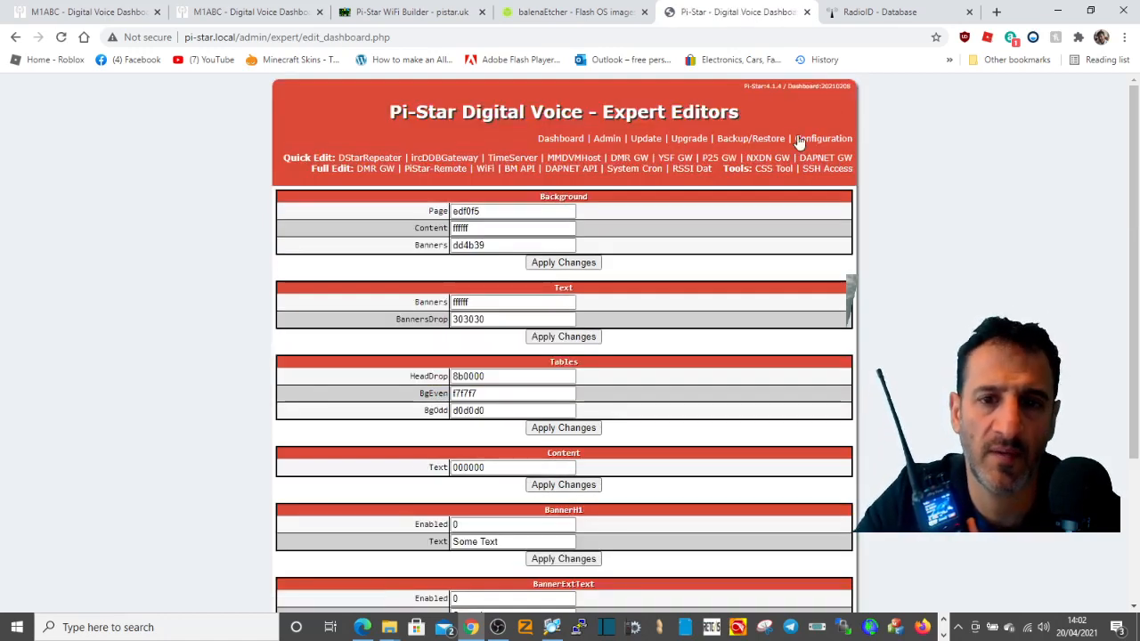
# Step: Look up the most recent Gateway Activity caller from the dashboard on QRZ.com and compare the page with the dashboard entry
pyautogui.click(558, 140)
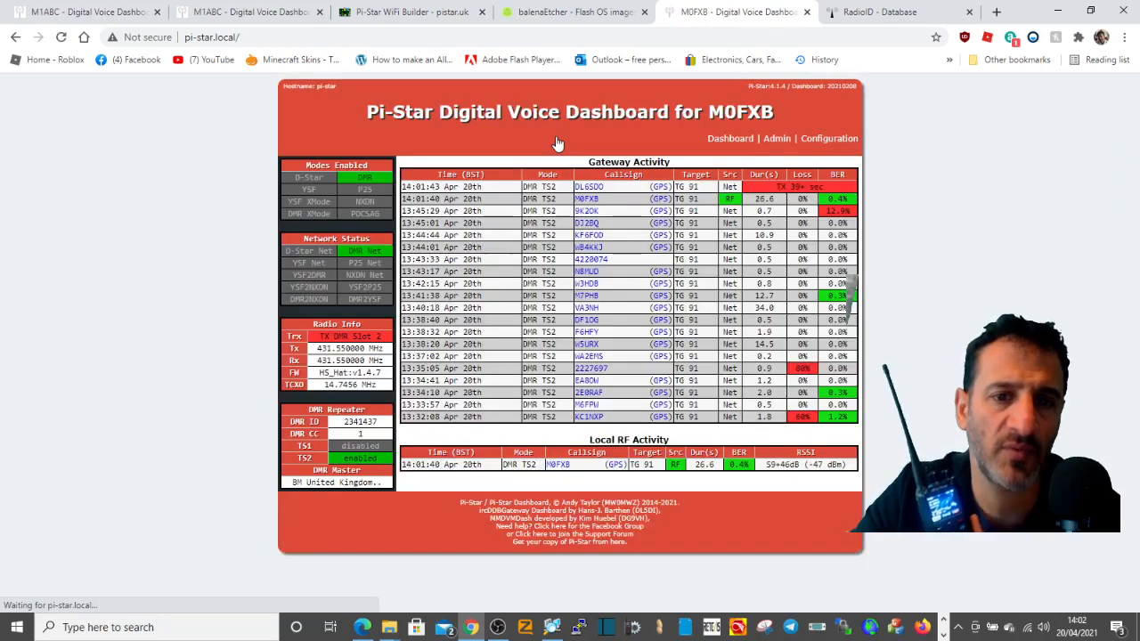
pyautogui.click(585, 188)
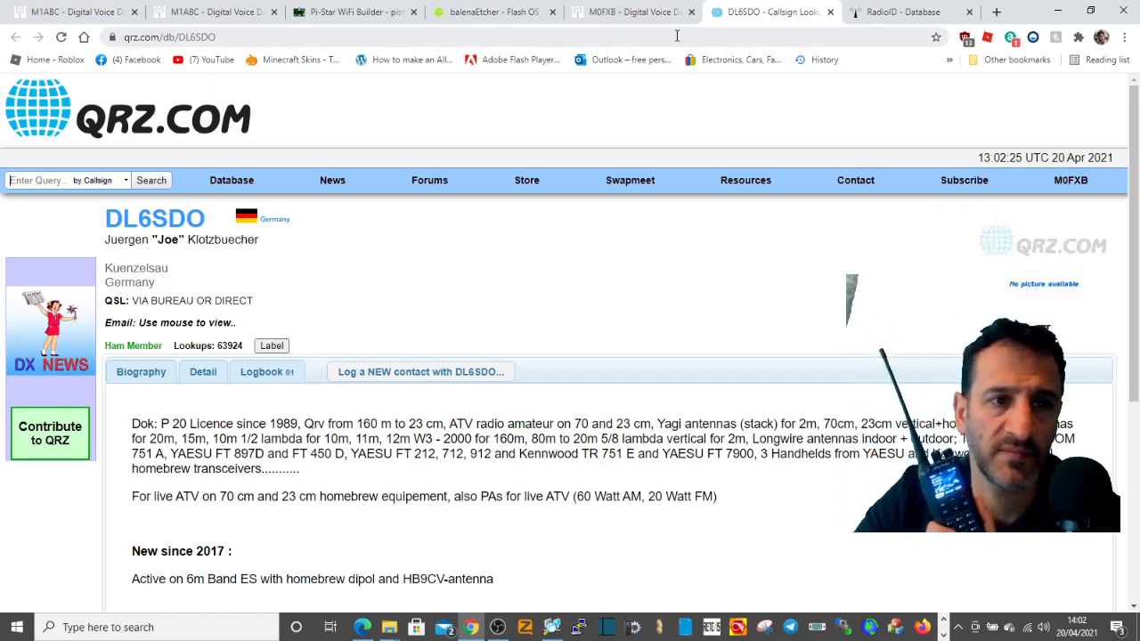
pyautogui.moveTo(639, 197)
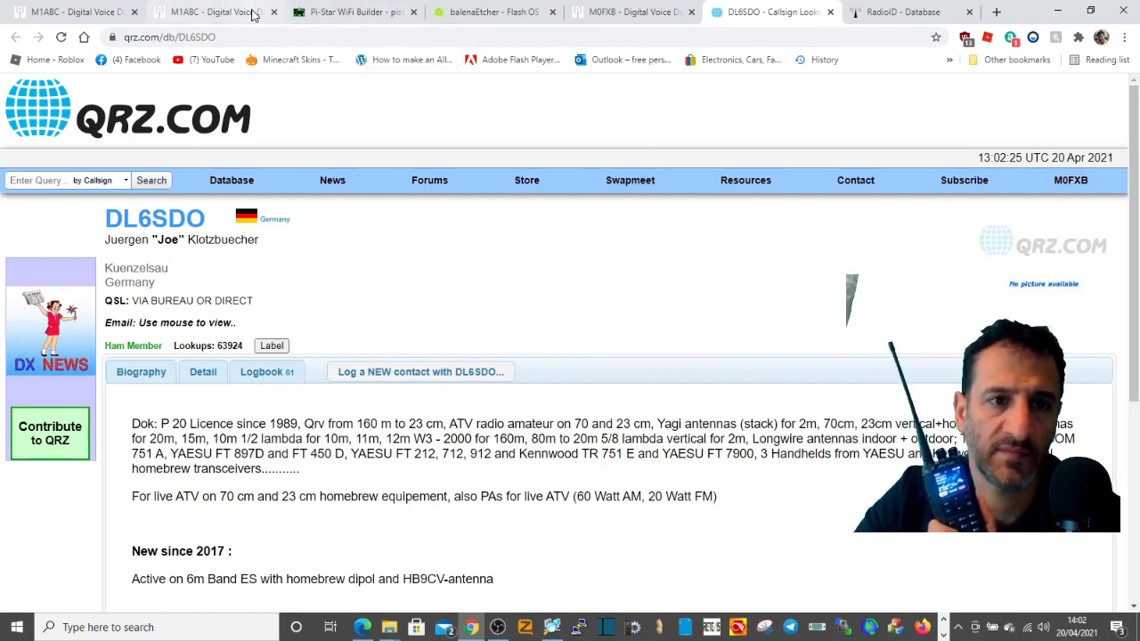
pyautogui.click(607, 20)
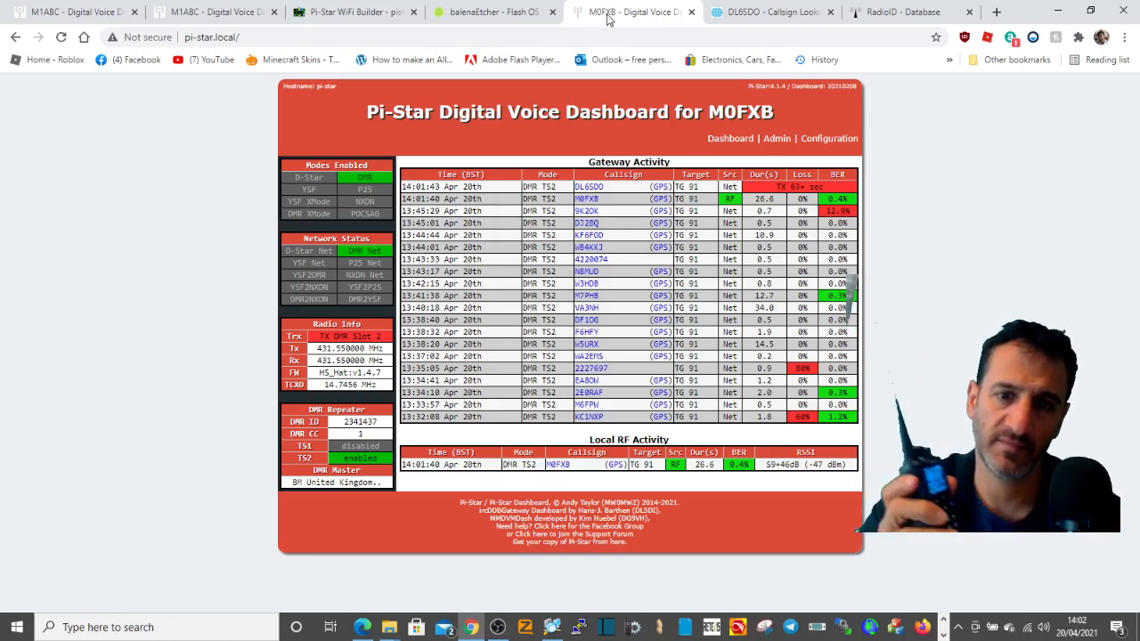
pyautogui.click(746, 15)
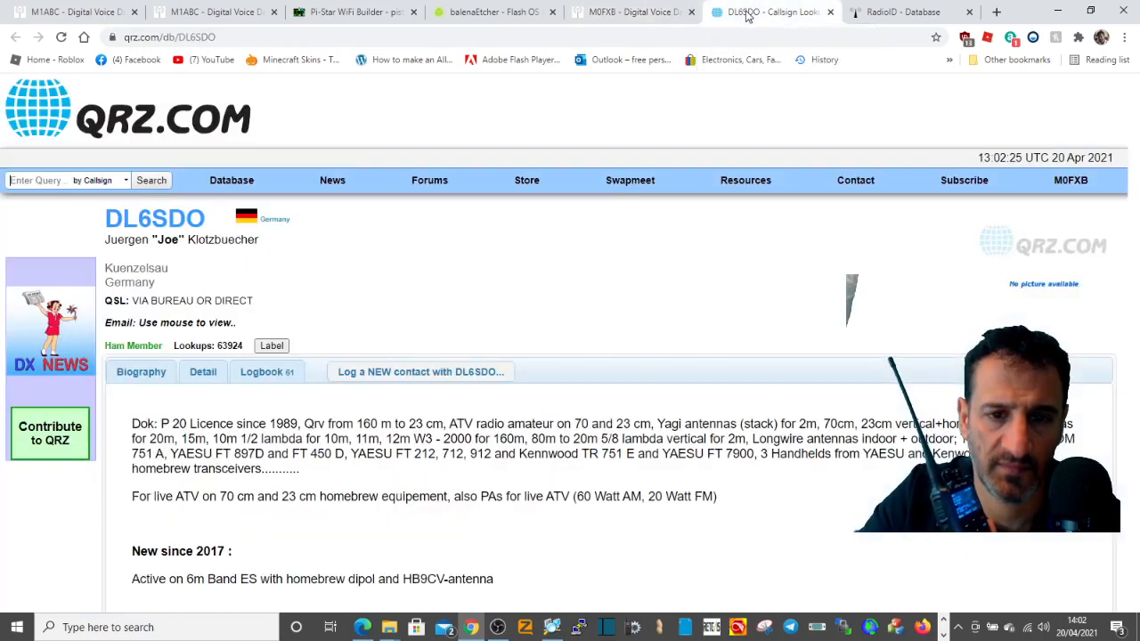